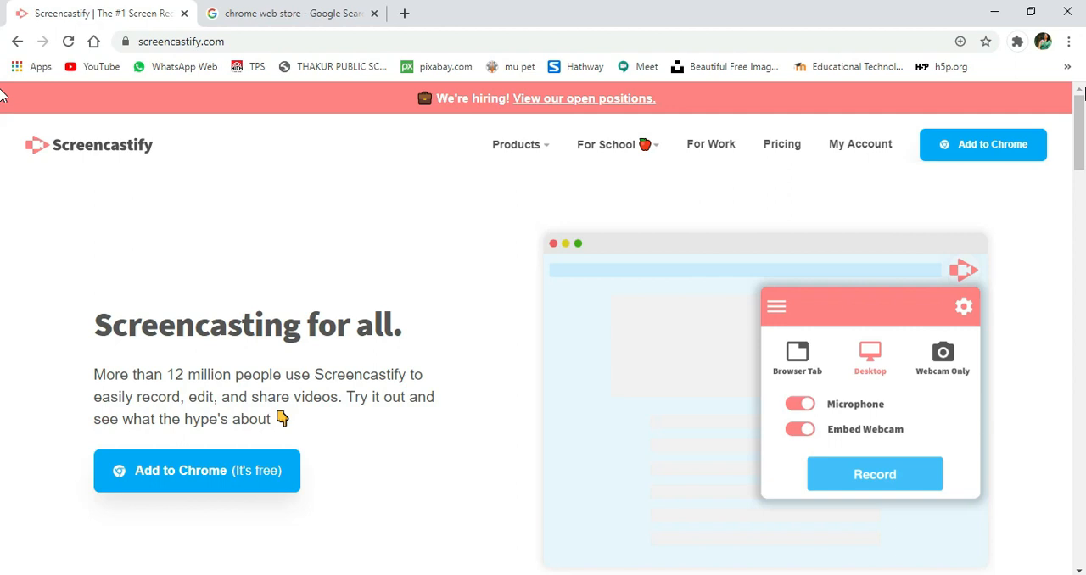
{"action": "key", "text": "super+plus"}
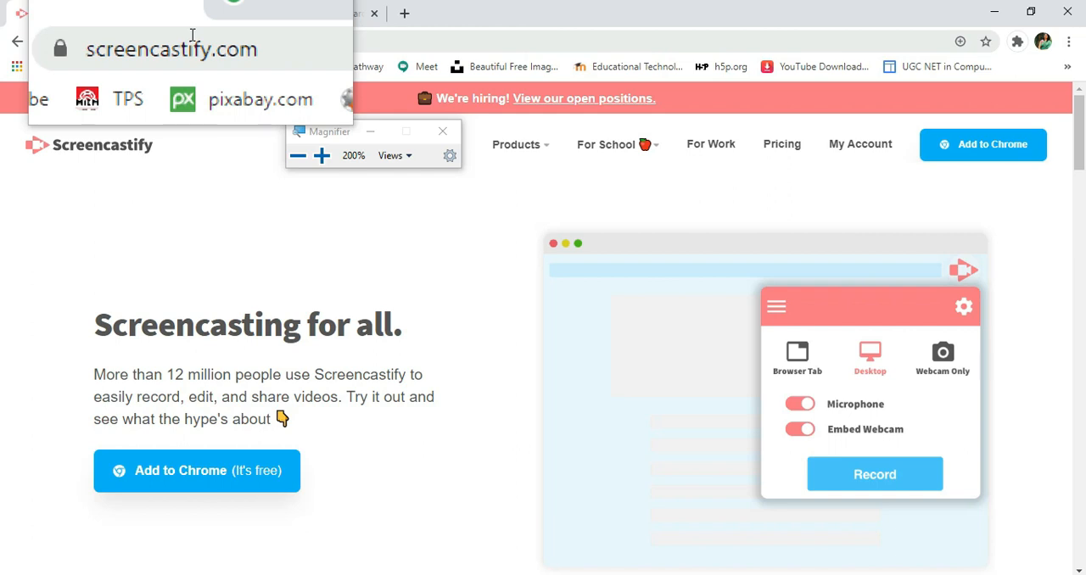
{"action": "key", "text": "super+Escape"}
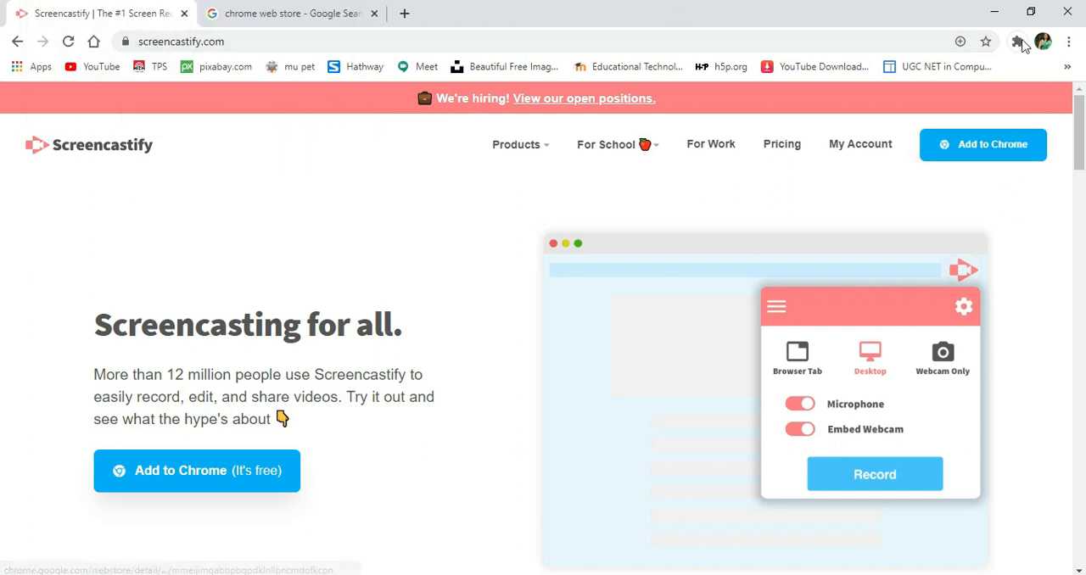
- Switch to the Google results for chrome web store and open the store's Extensions category
{"action": "left_click", "coordinate": [291, 12]}
{"action": "left_click", "coordinate": [296, 118]}
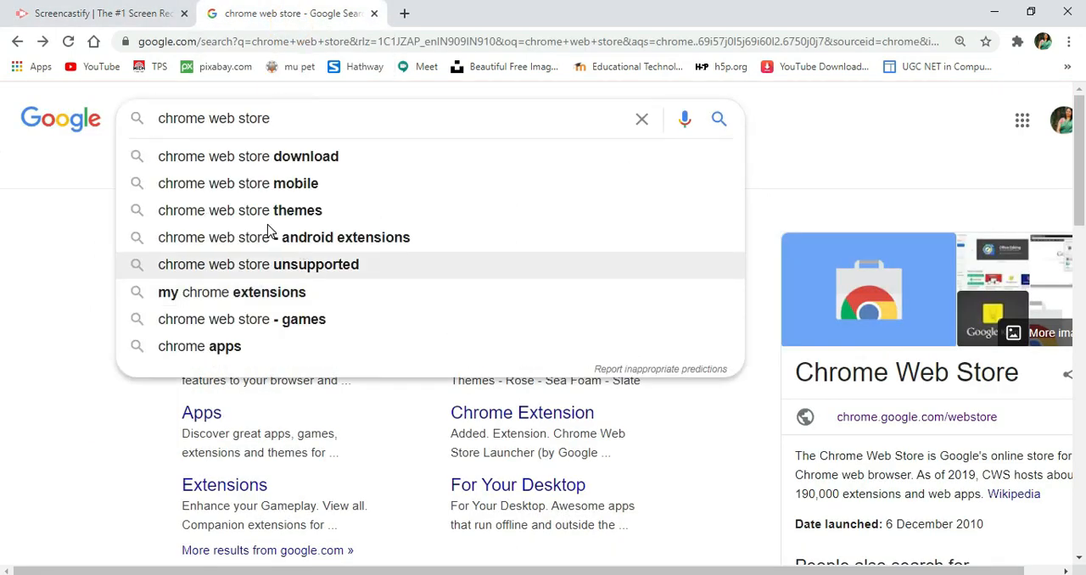
{"action": "left_click", "coordinate": [824, 138]}
{"action": "left_click", "coordinate": [212, 266]}
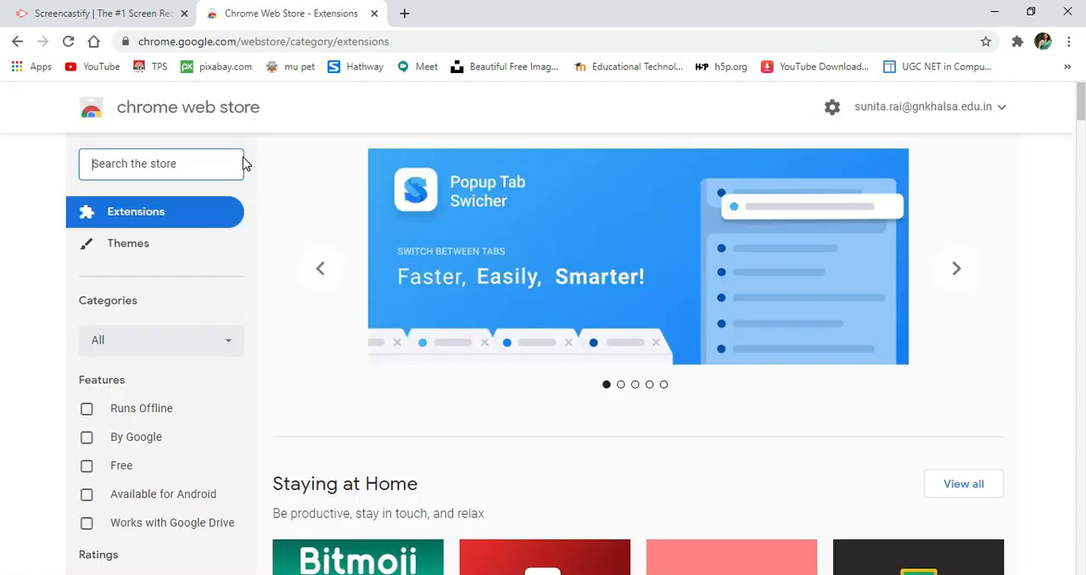
- Search the Chrome Web Store for "screencastify screen video"
{"action": "type", "text": "screenc"}
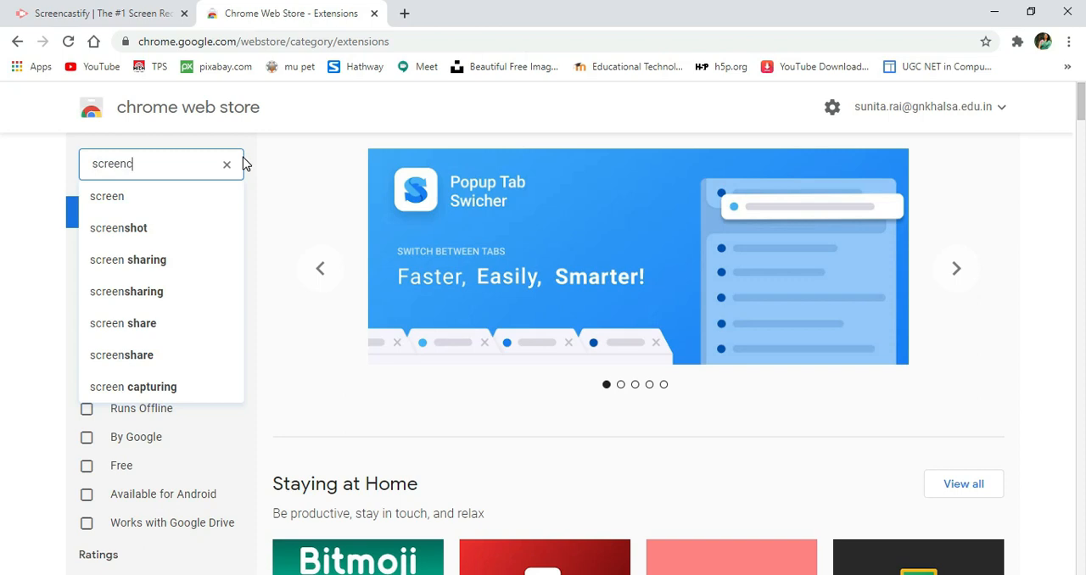
{"action": "type", "text": "astify"}
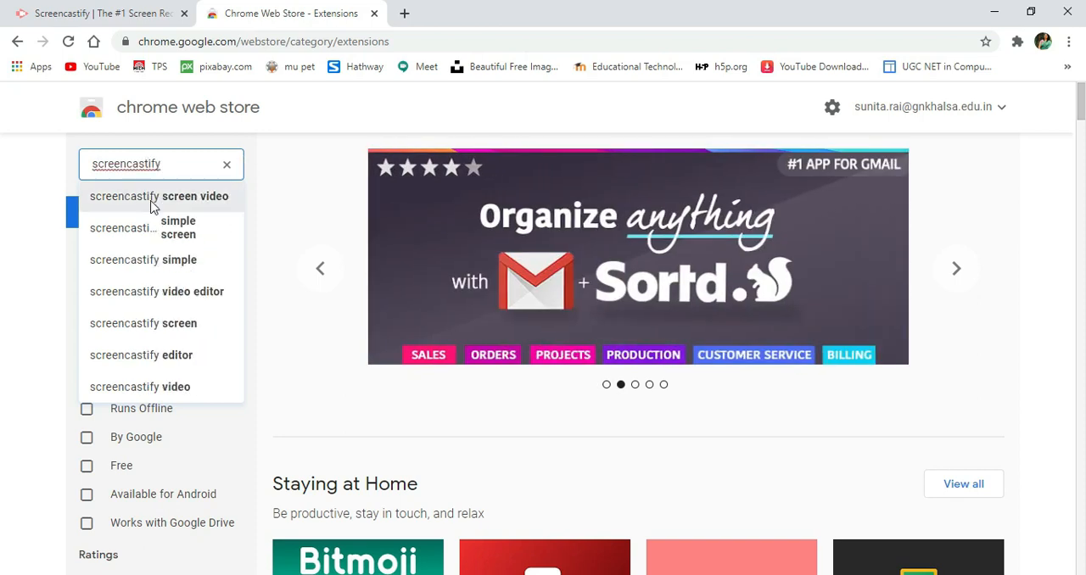
{"action": "left_click", "coordinate": [152, 202]}
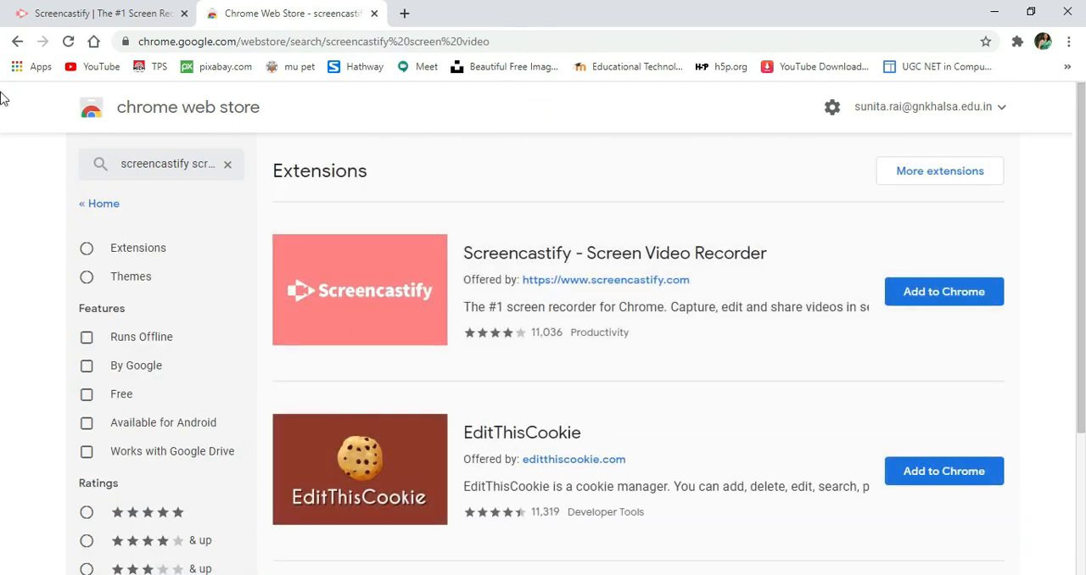
- Add the Screencastify - Screen Video Recorder extension to Chrome and pin it for quick access
{"action": "left_click", "coordinate": [940, 304]}
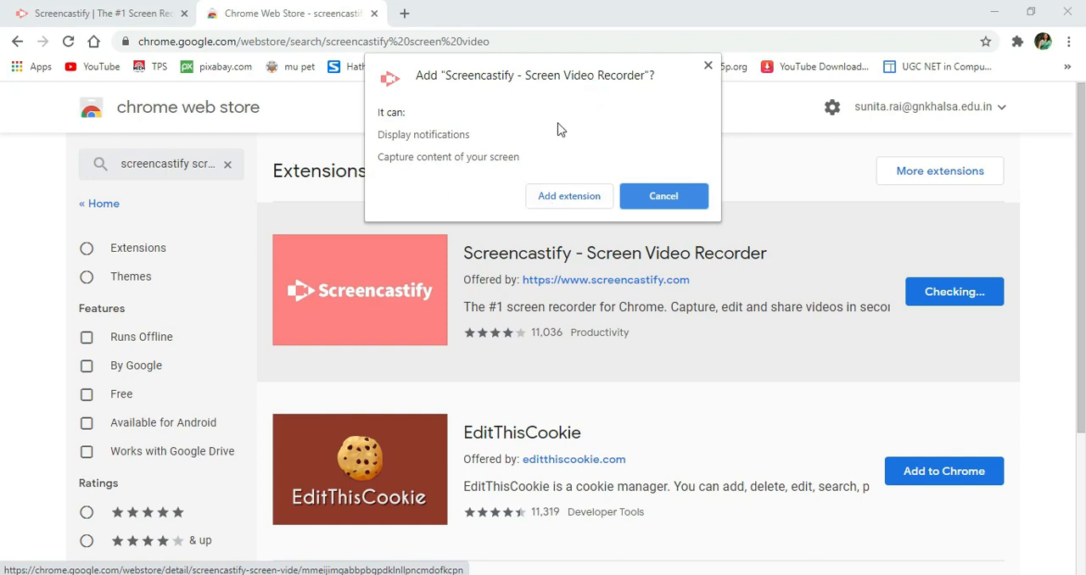
{"action": "left_click", "coordinate": [560, 197]}
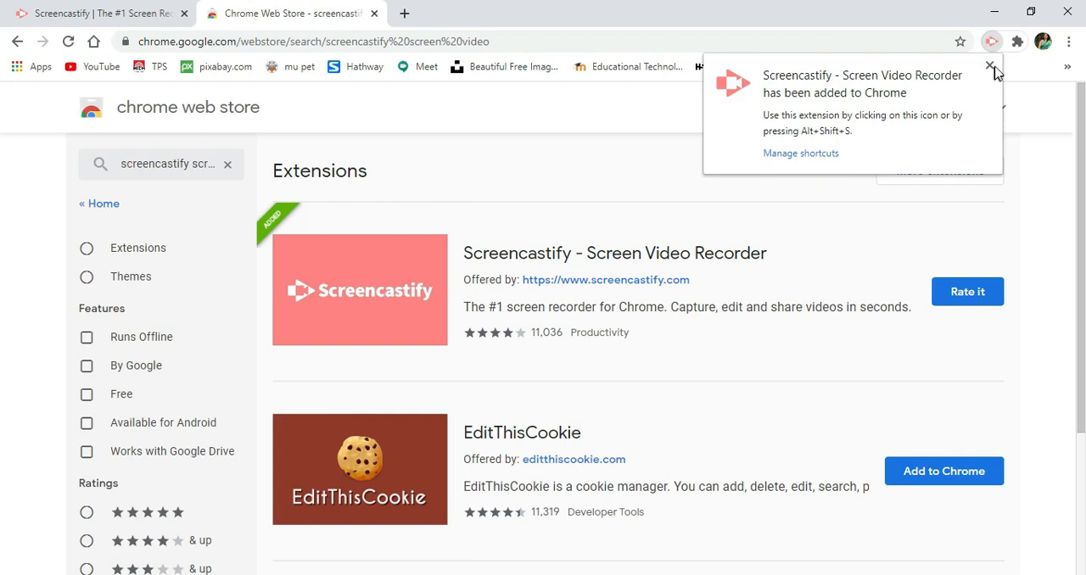
{"action": "left_click", "coordinate": [1018, 42]}
{"action": "key", "text": "super+plus"}
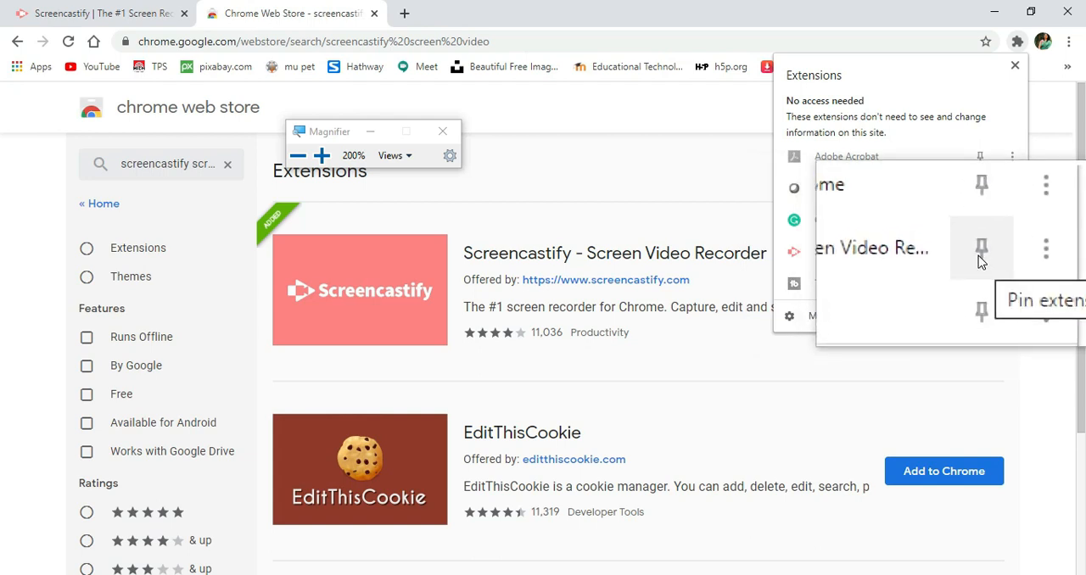
{"action": "left_click", "coordinate": [978, 255]}
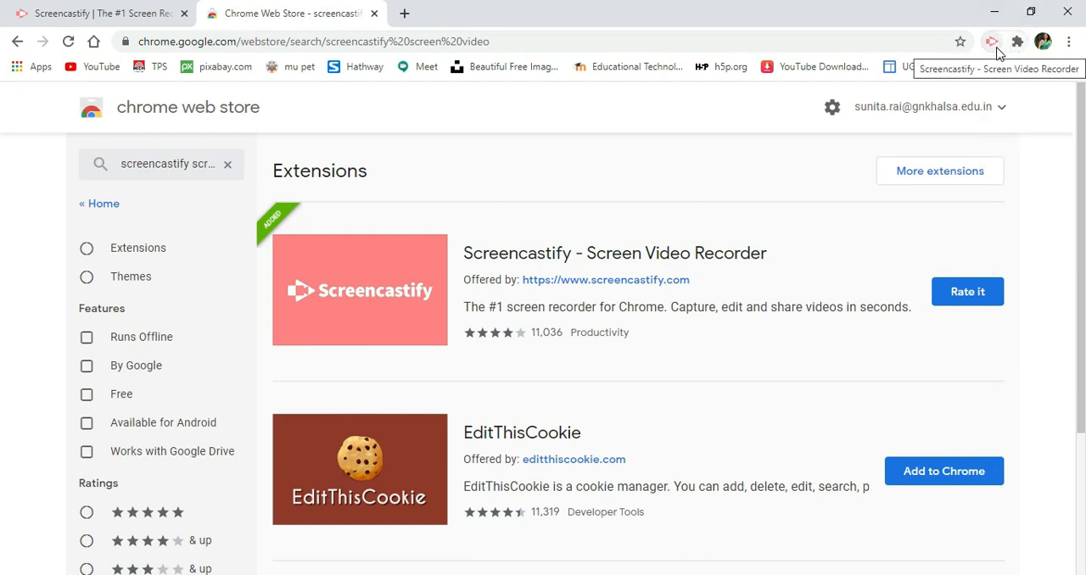
- Complete the Screencastify setup by signing in with Google and granting the camera, microphone, drawing and annotation permissions
{"action": "left_click", "coordinate": [997, 48]}
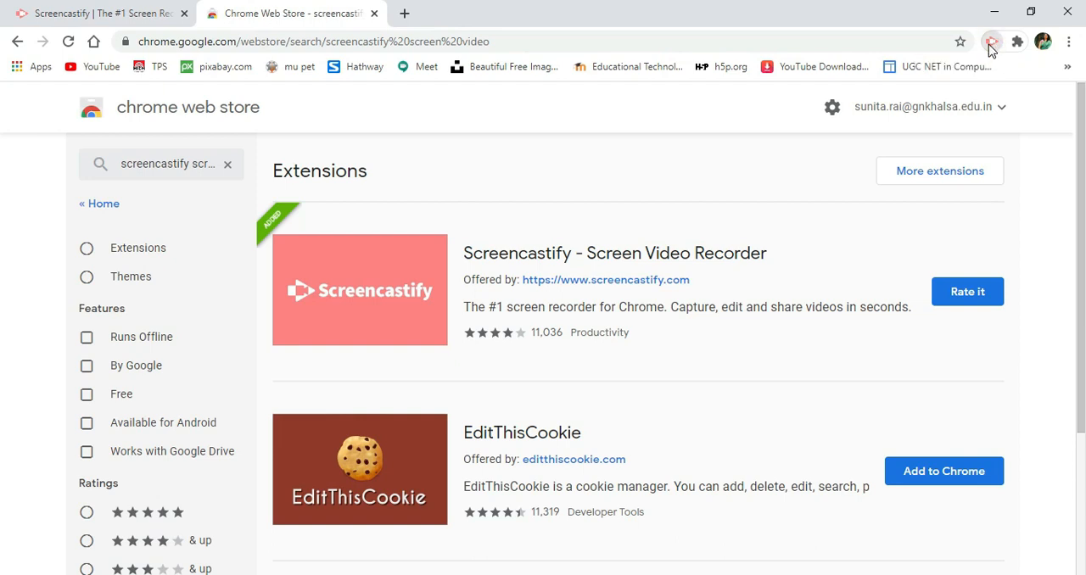
{"action": "left_click", "coordinate": [990, 48]}
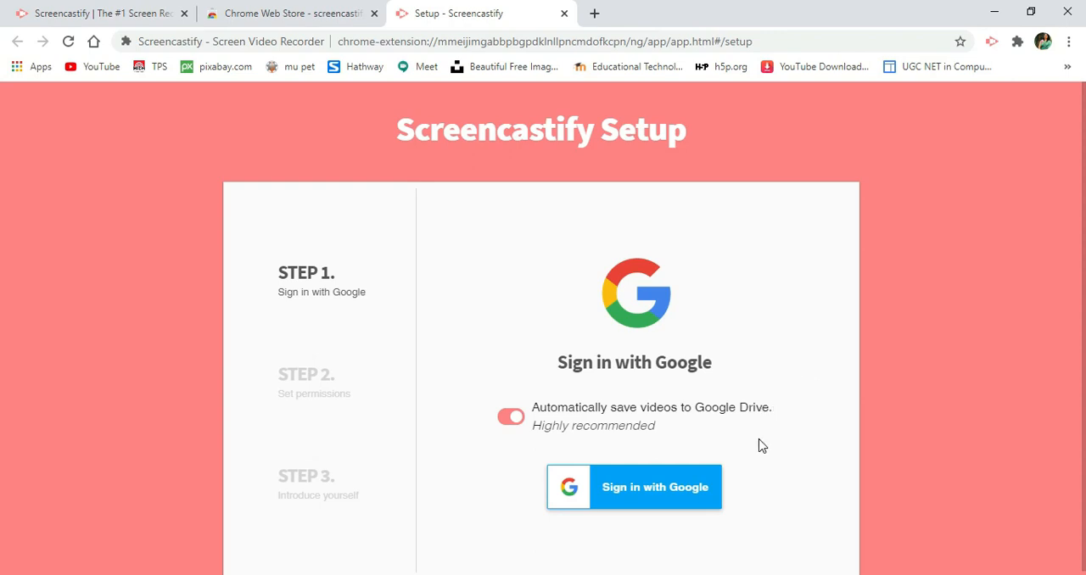
{"action": "left_click", "coordinate": [656, 496]}
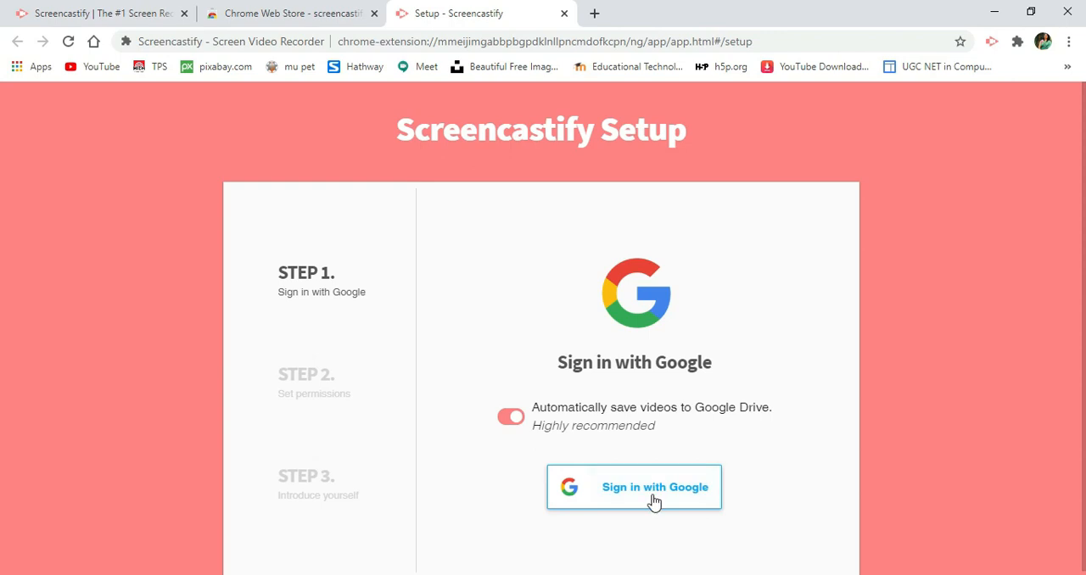
{"action": "left_click", "coordinate": [654, 502]}
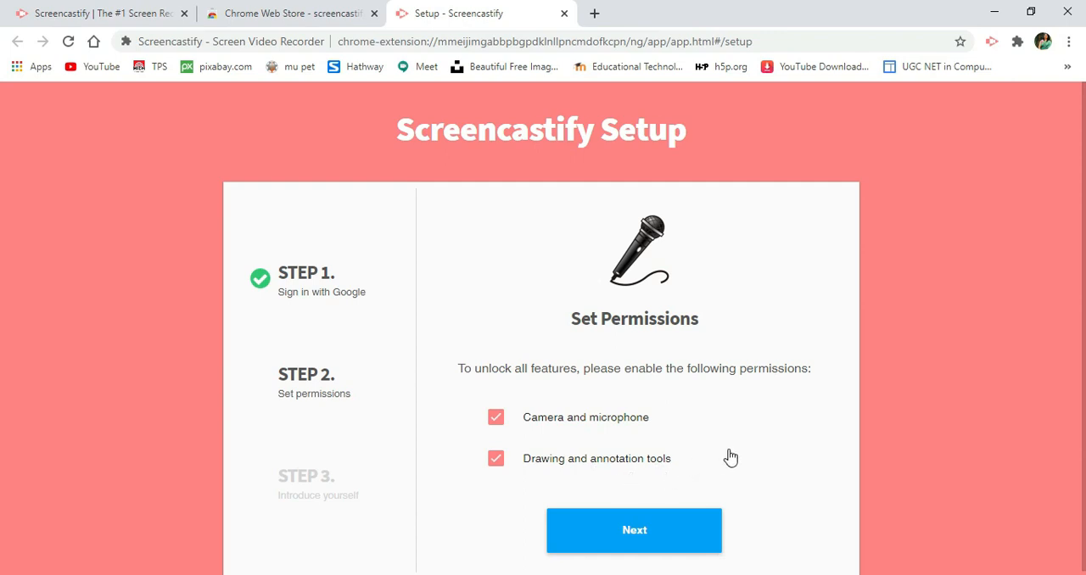
{"action": "left_click", "coordinate": [631, 540]}
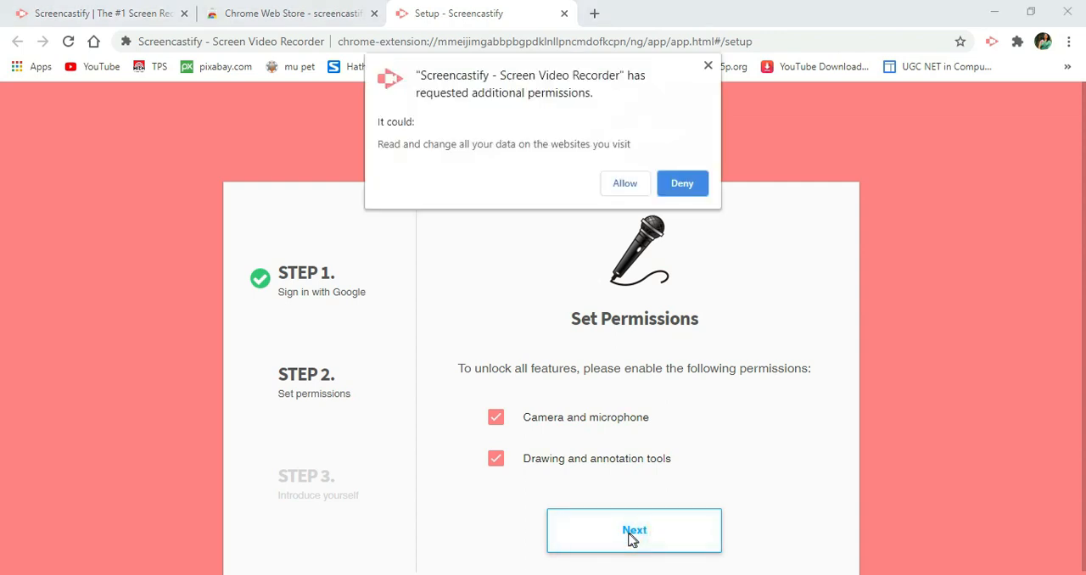
{"action": "left_click", "coordinate": [625, 186]}
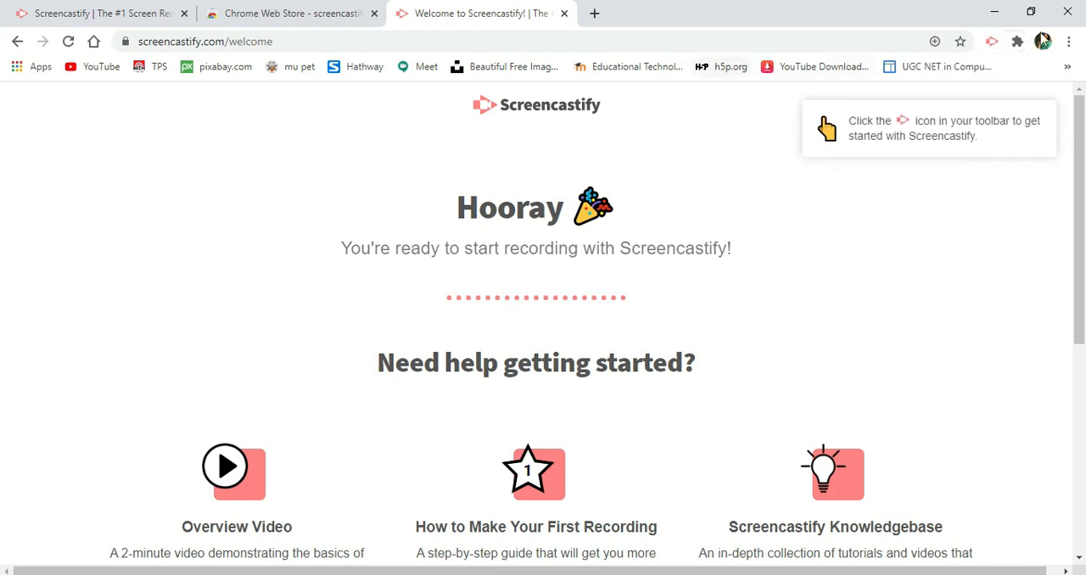
- Open the Screencastify recorder and choose Desktop recording with the default Realtek High Definition microphone
{"action": "left_click", "coordinate": [992, 47]}
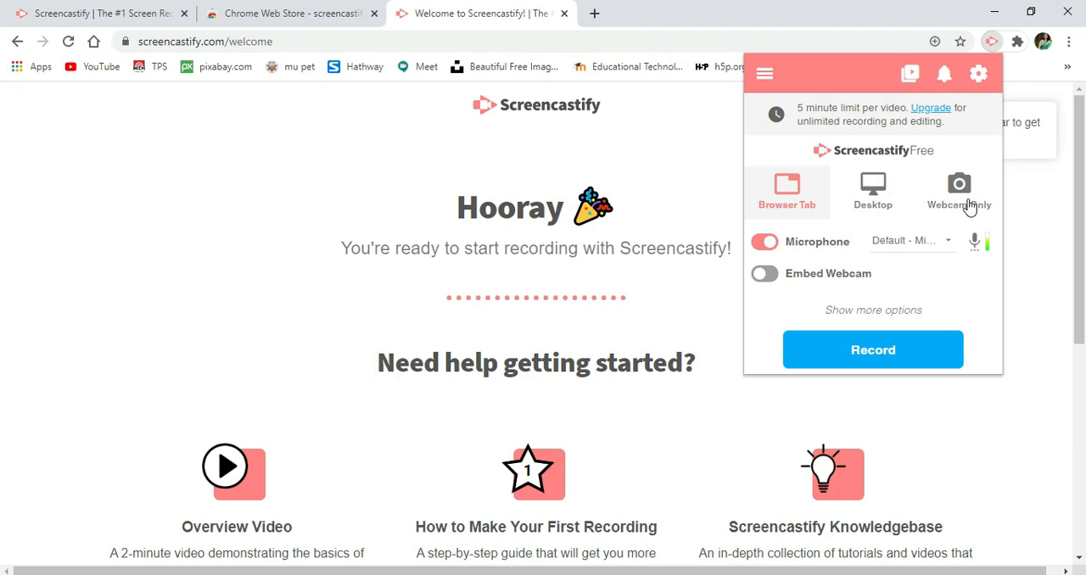
{"action": "left_click", "coordinate": [869, 187]}
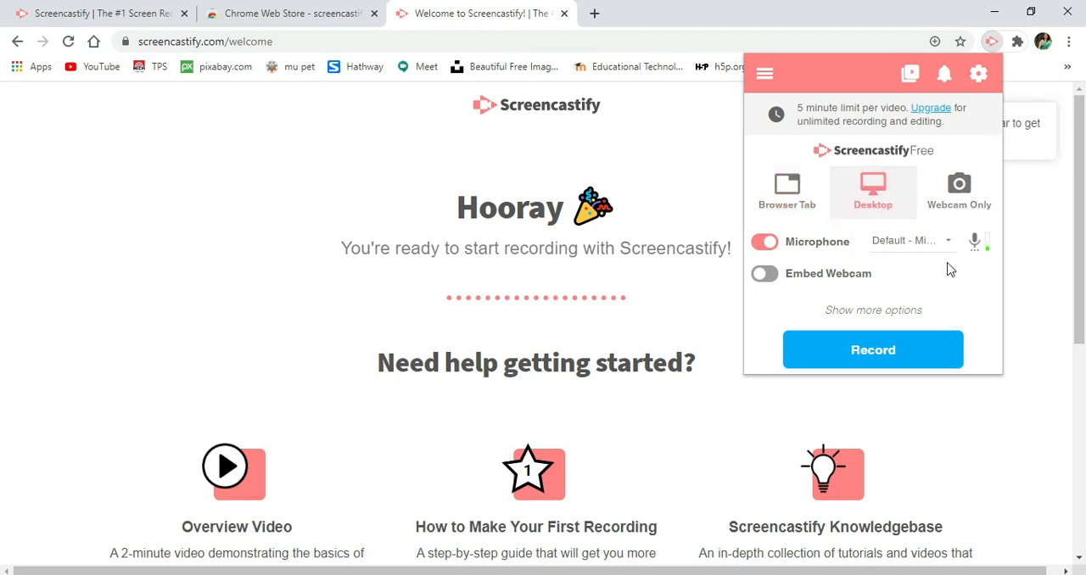
{"action": "left_click", "coordinate": [950, 217]}
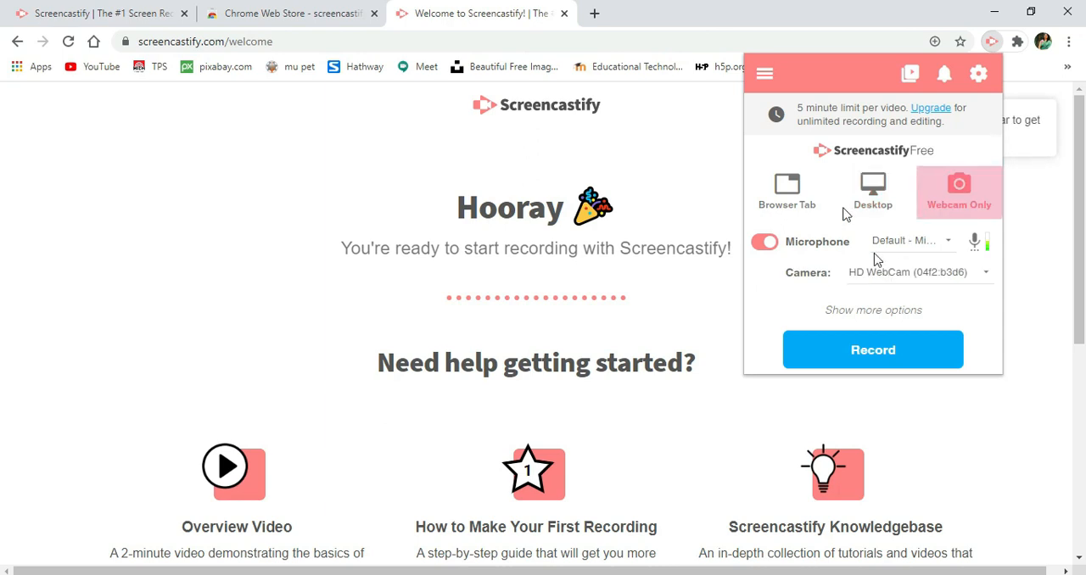
{"action": "left_click", "coordinate": [796, 194]}
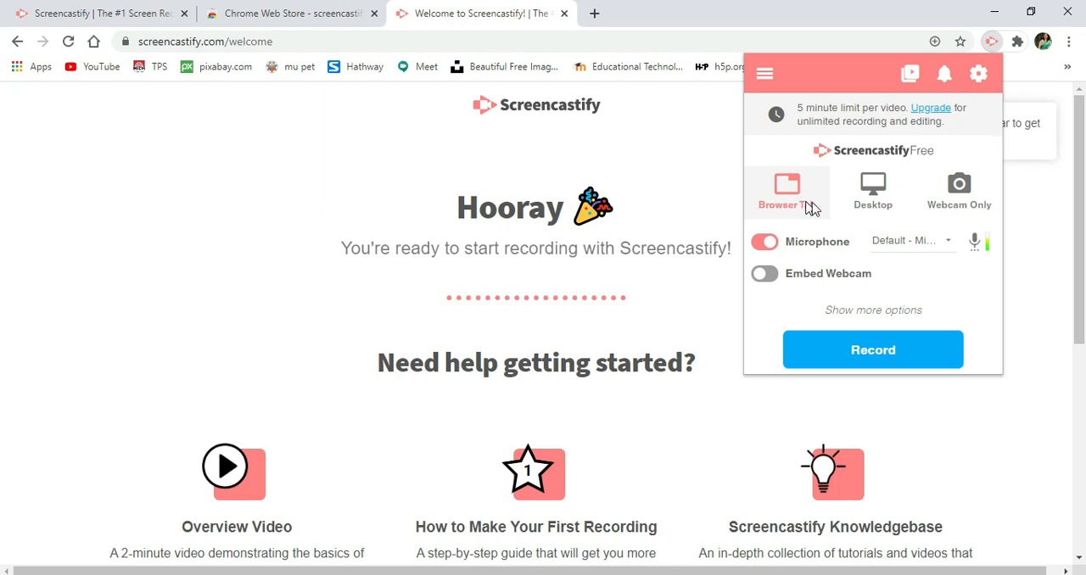
{"action": "left_click", "coordinate": [883, 209]}
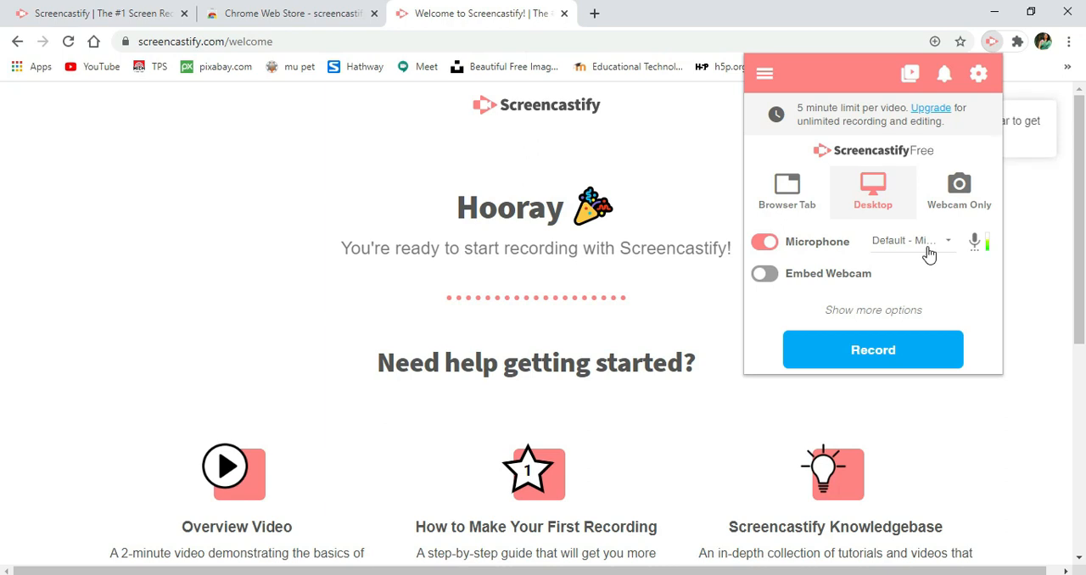
{"action": "left_click", "coordinate": [970, 206]}
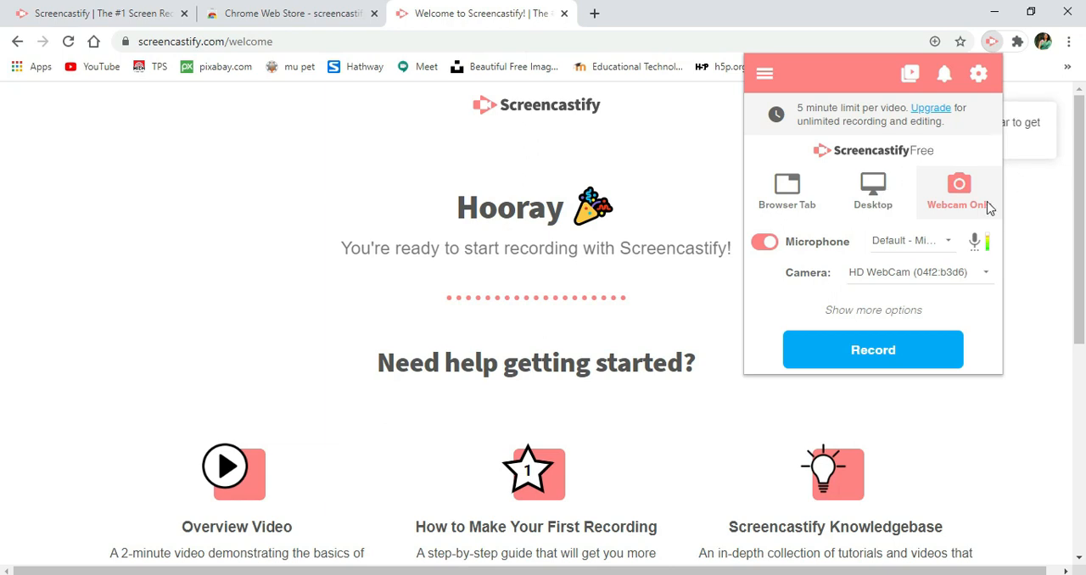
{"action": "left_click", "coordinate": [867, 197]}
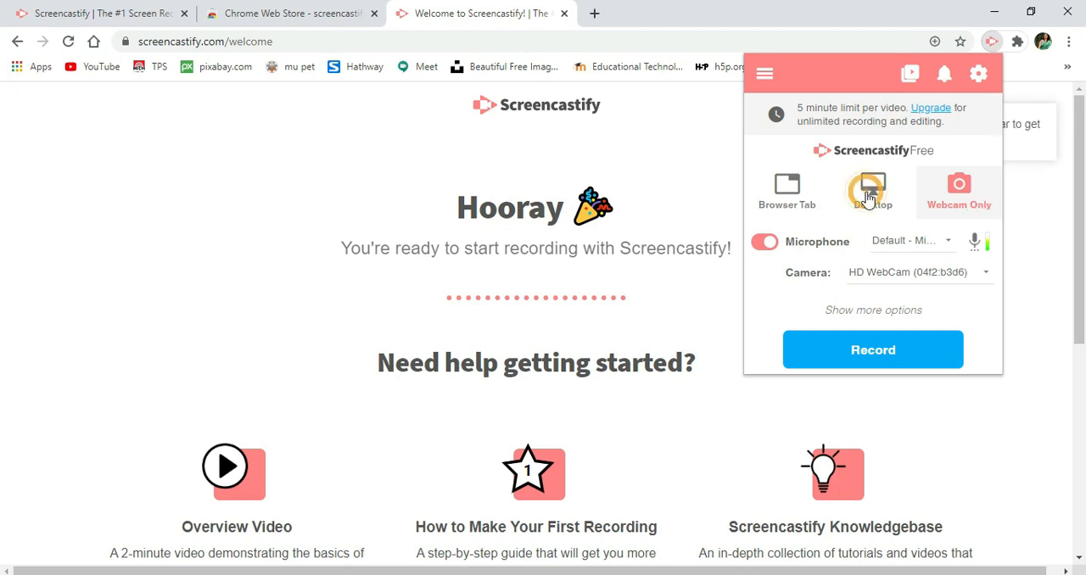
{"action": "left_click", "coordinate": [908, 246]}
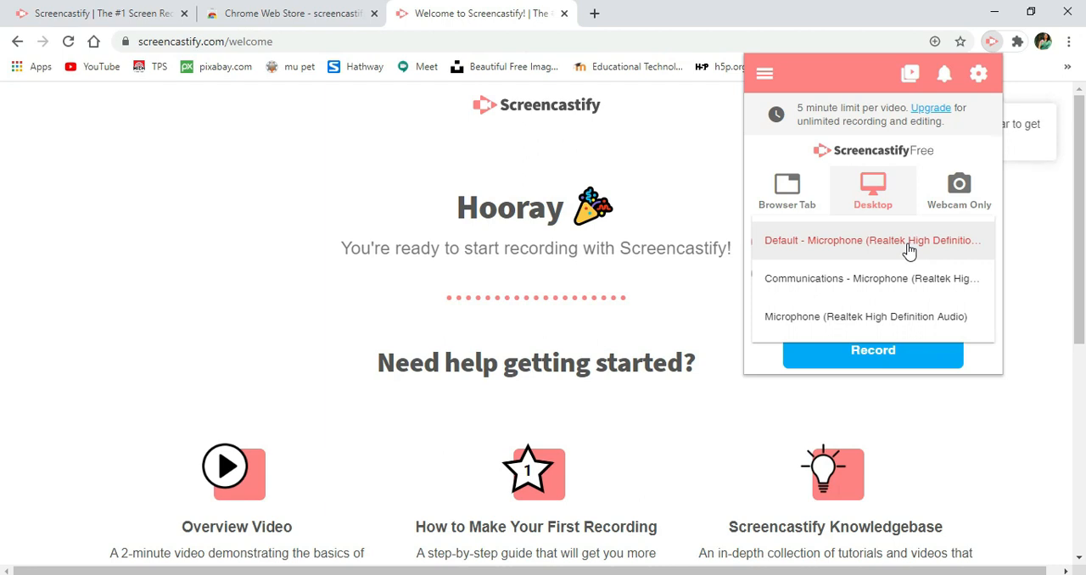
{"action": "left_click", "coordinate": [908, 244]}
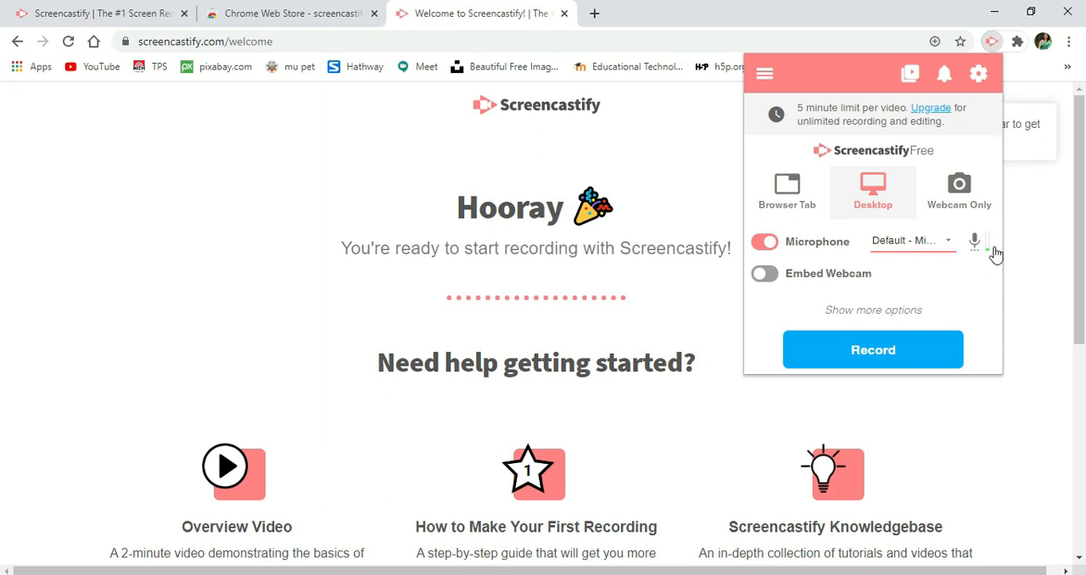
- Enable Embed Webcam for the desktop recording and choose HD WebCam as its camera
{"action": "left_click", "coordinate": [859, 278]}
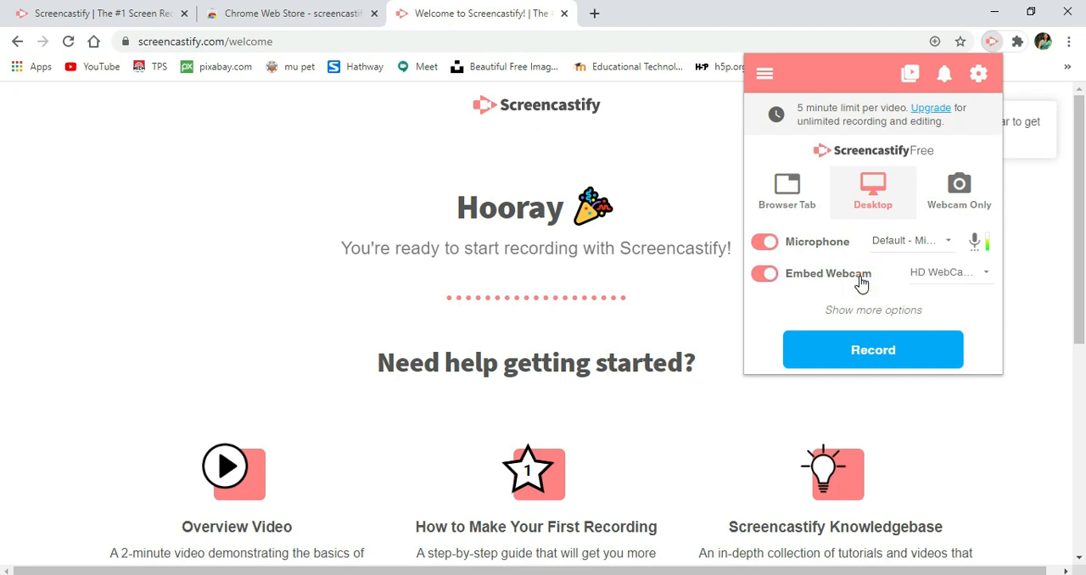
{"action": "left_click", "coordinate": [954, 276]}
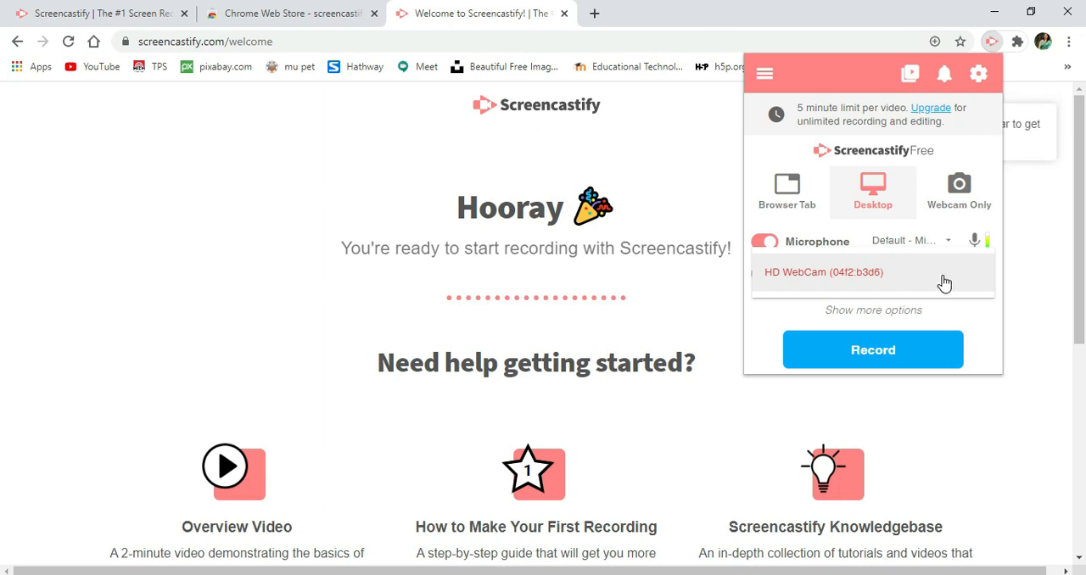
{"action": "left_click", "coordinate": [944, 282]}
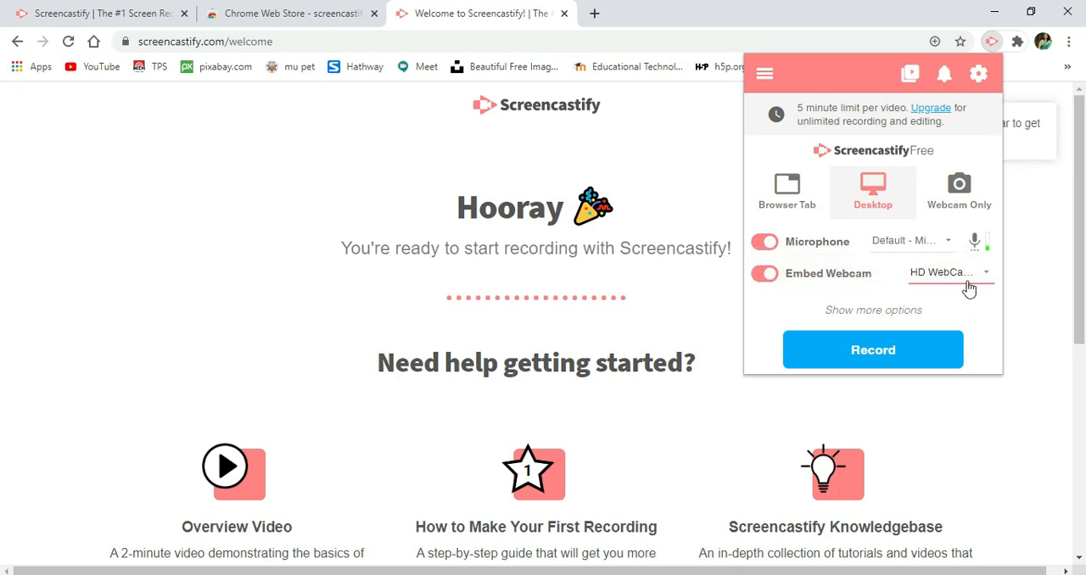
- Compare the webcam options of the Browser Tab and Webcam Only modes, then return to Desktop and disable Embed Webcam
{"action": "left_click", "coordinate": [808, 201]}
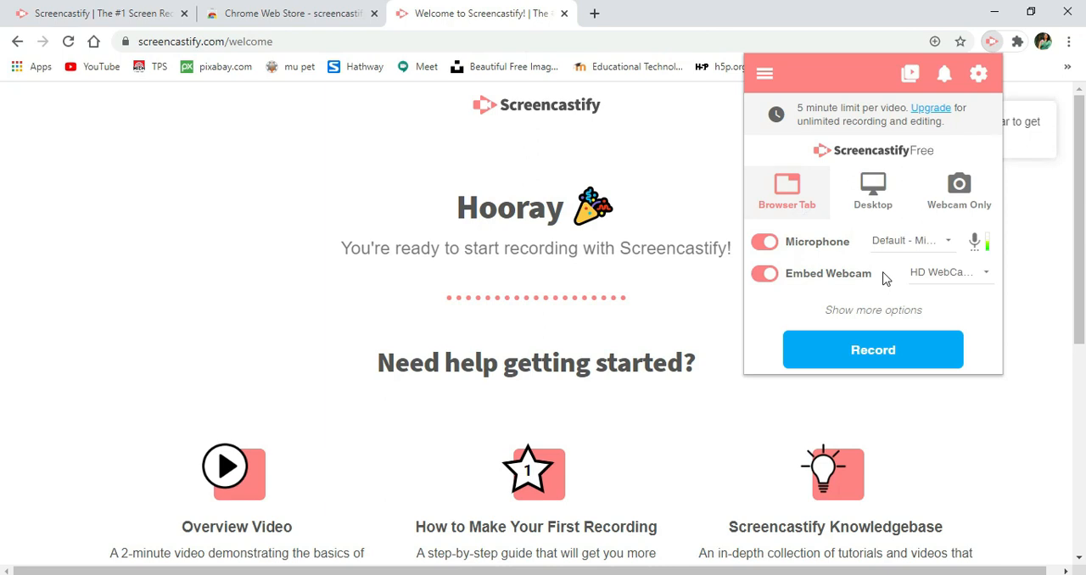
{"action": "left_click", "coordinate": [879, 202]}
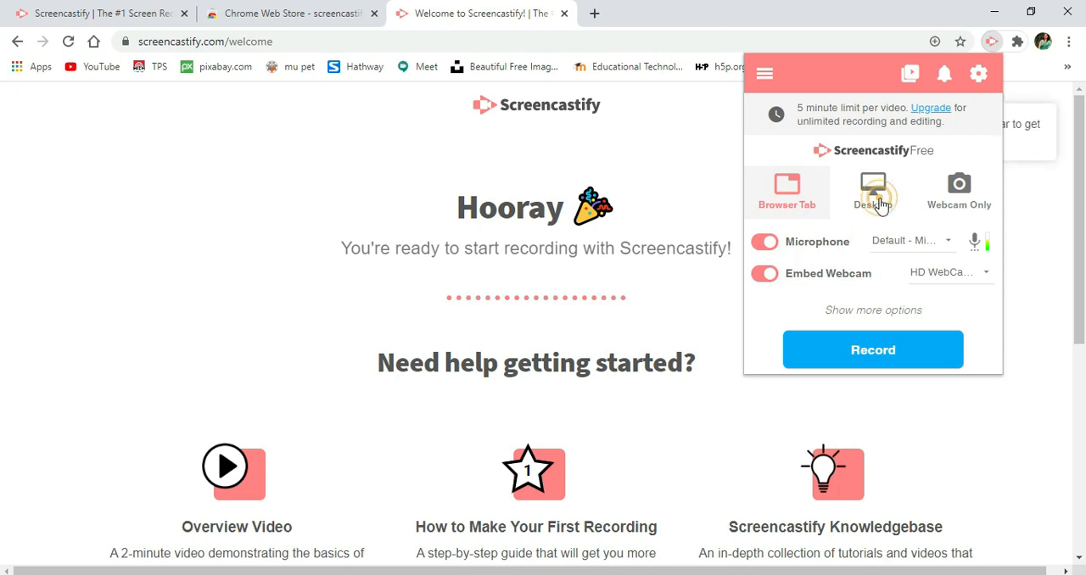
{"action": "left_click", "coordinate": [973, 197]}
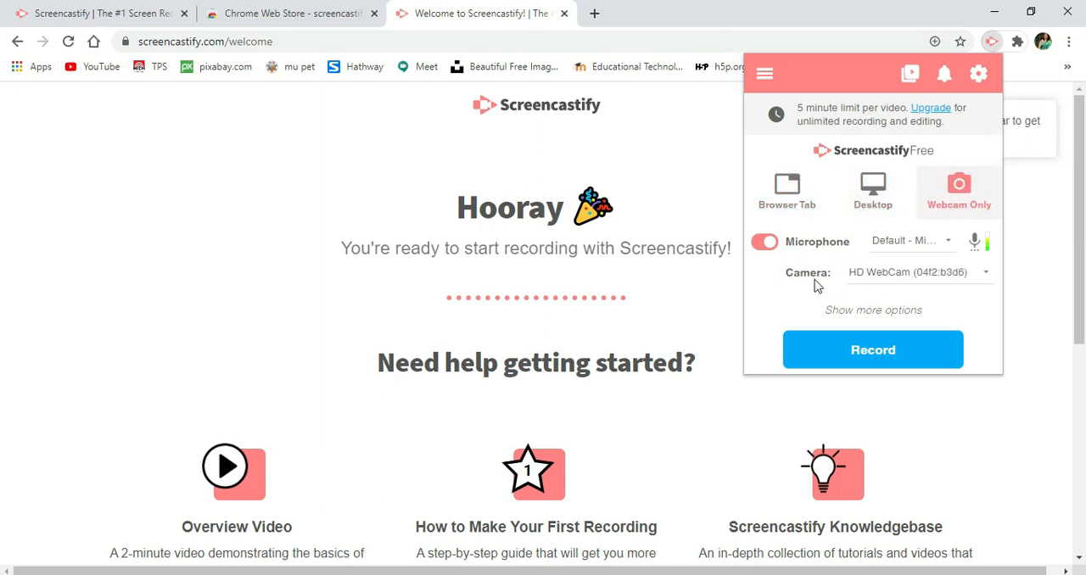
{"action": "left_click", "coordinate": [874, 206]}
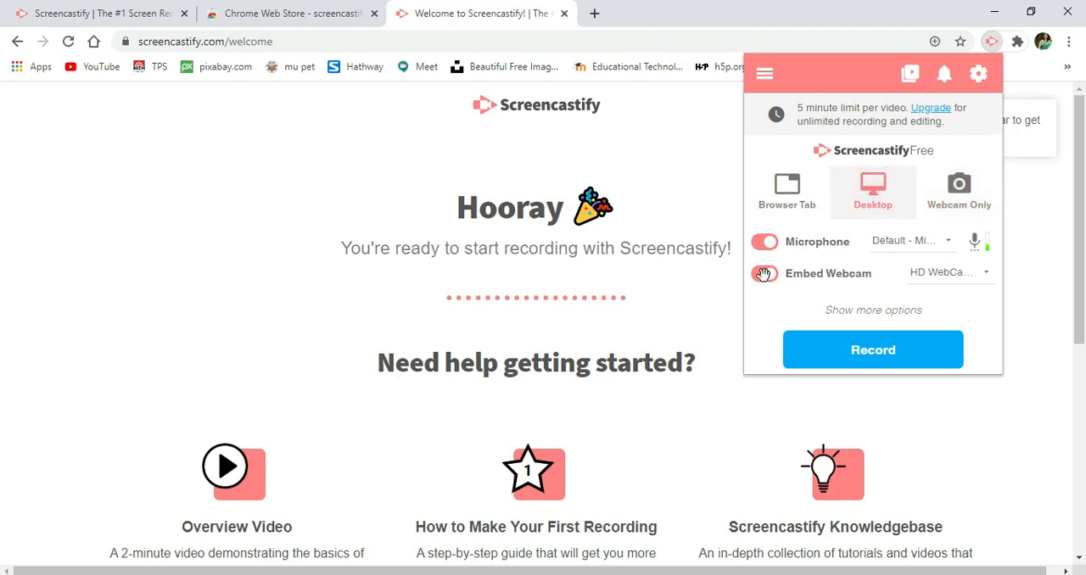
{"action": "left_click", "coordinate": [763, 274]}
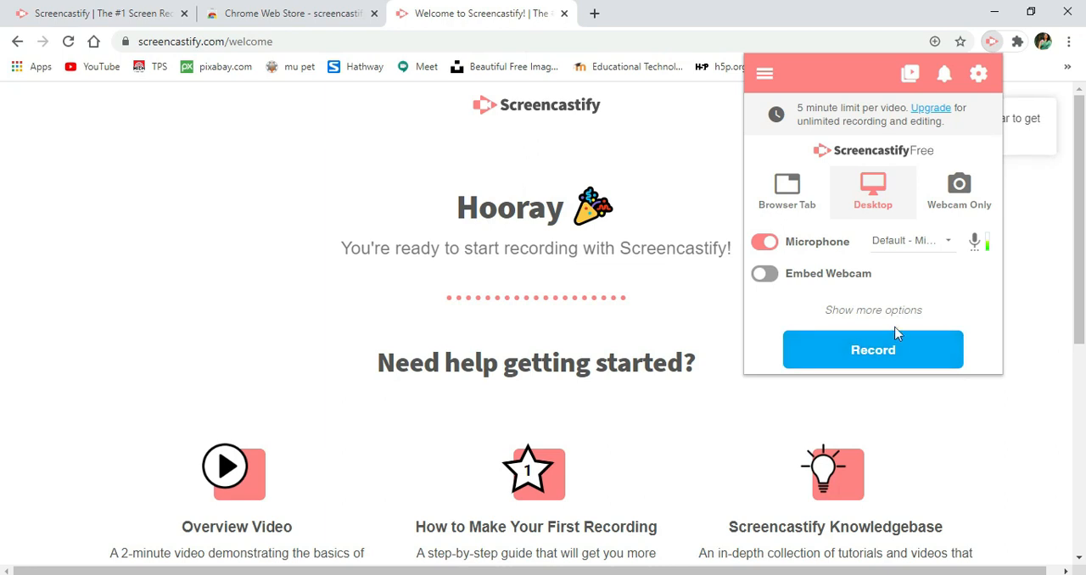
- Start the desktop recording by sharing the Welcome to Screencastify application window, and hide the sharing notice
{"action": "left_click", "coordinate": [895, 354]}
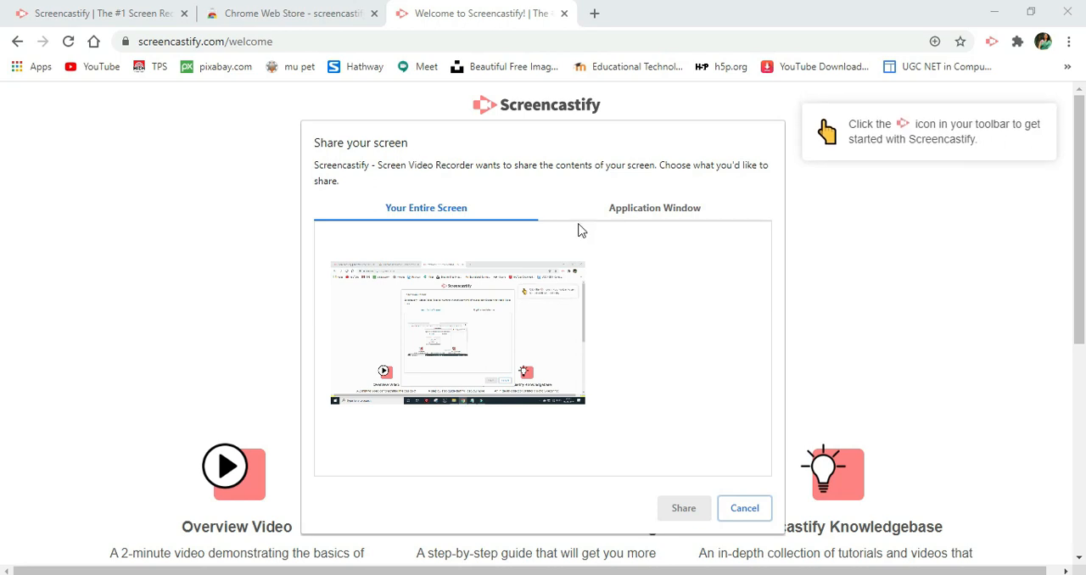
{"action": "left_click", "coordinate": [642, 217]}
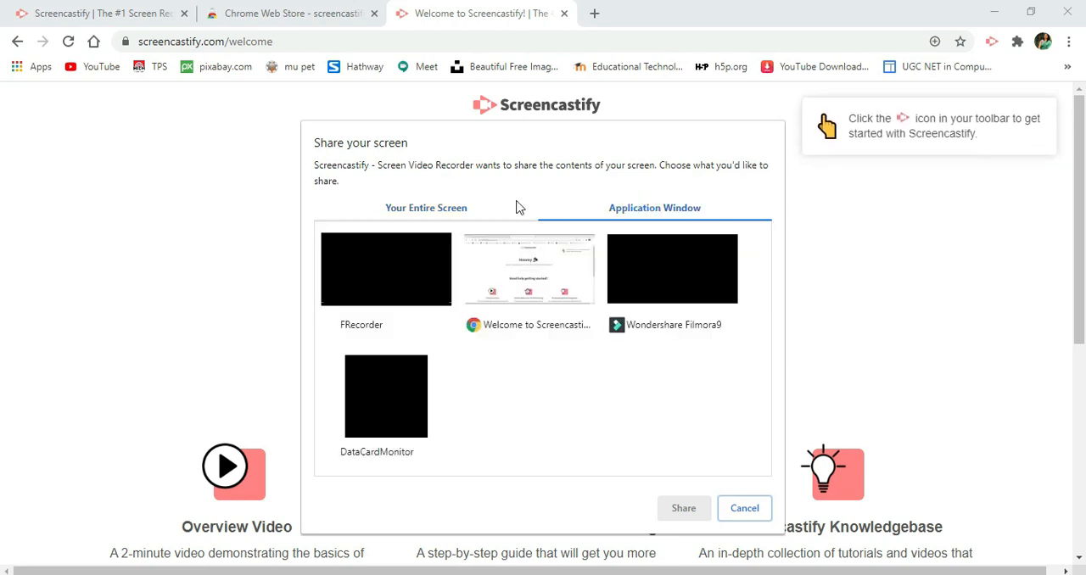
{"action": "left_click", "coordinate": [431, 207]}
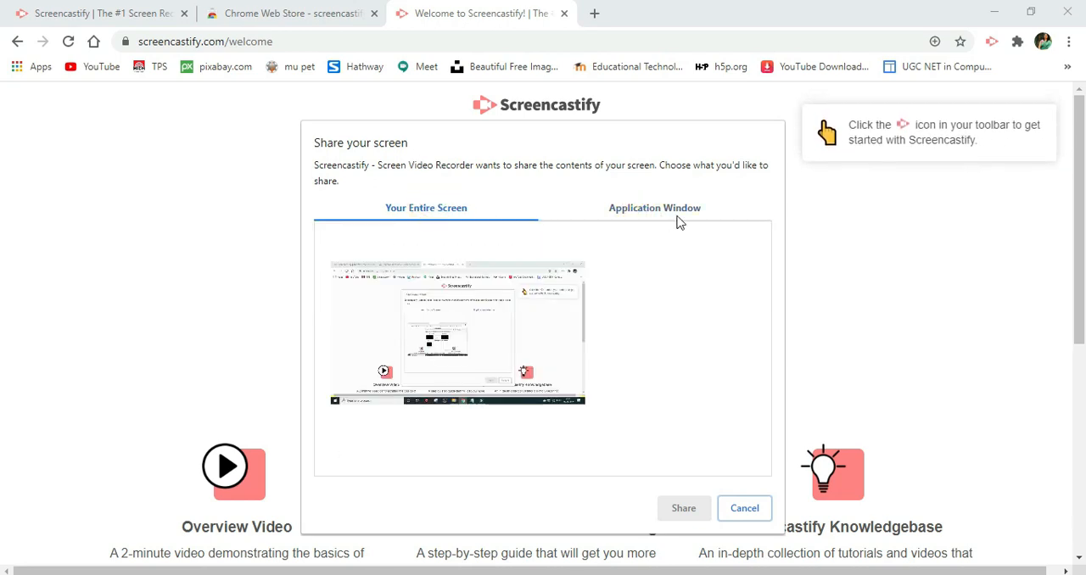
{"action": "left_click", "coordinate": [631, 216]}
{"action": "left_click", "coordinate": [534, 255]}
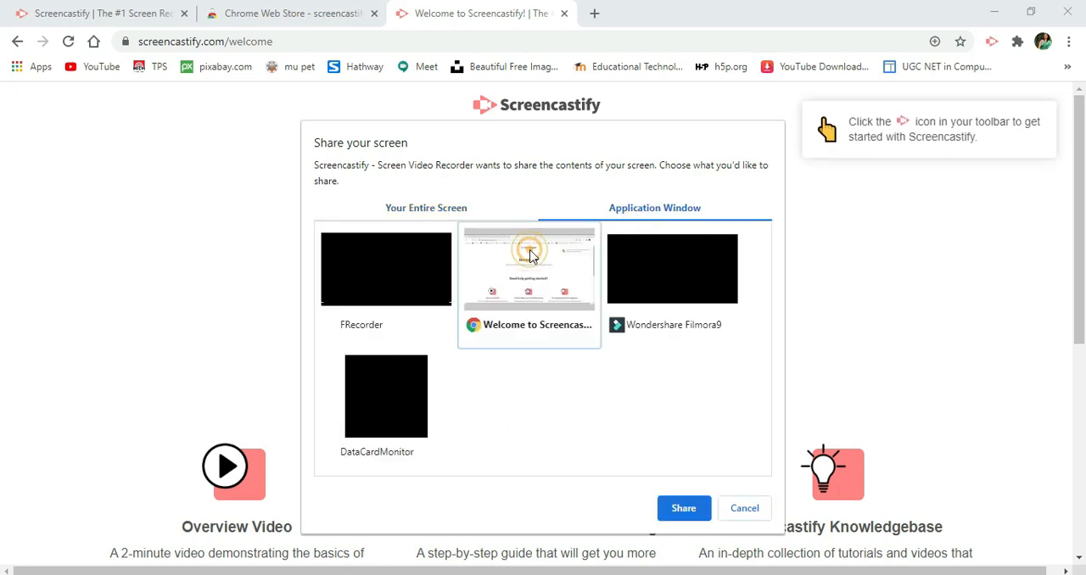
{"action": "left_click", "coordinate": [687, 507]}
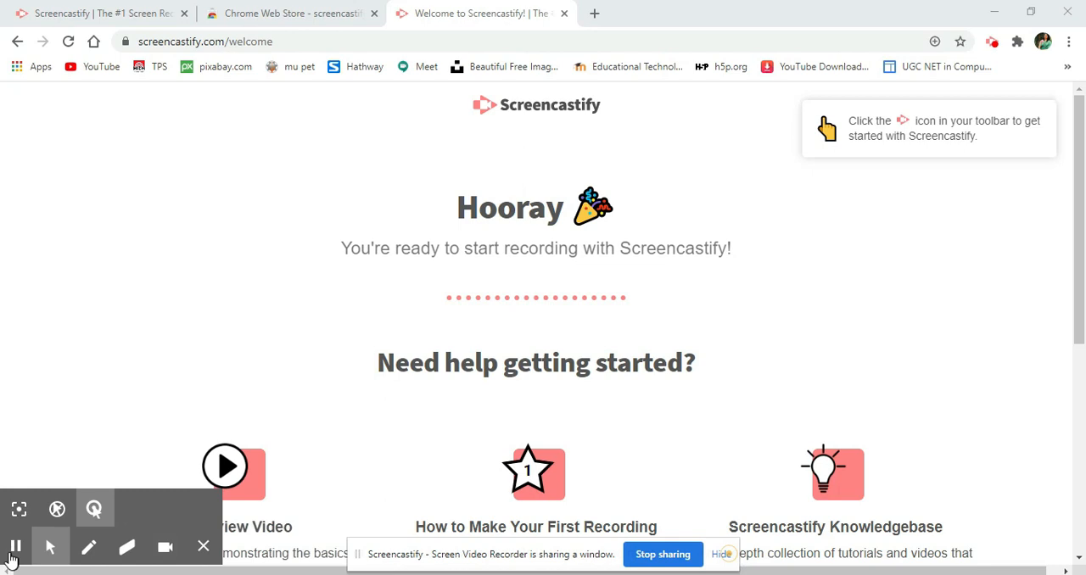
{"action": "left_click", "coordinate": [727, 554]}
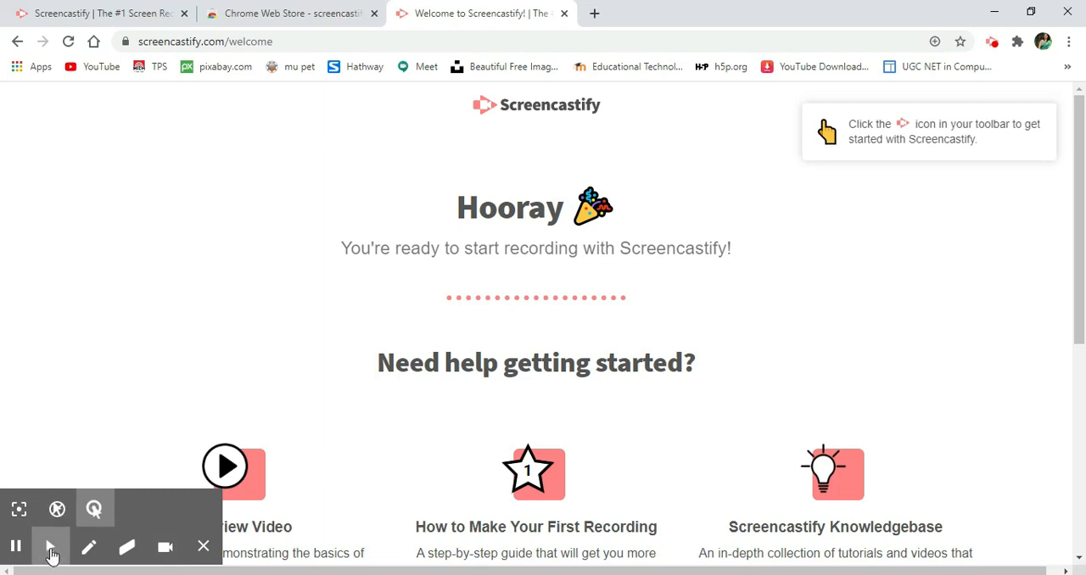
- Draw freehand pen strokes in red, dark blue and light blue on the welcome page beside the Hooray heading
{"action": "left_click", "coordinate": [52, 553]}
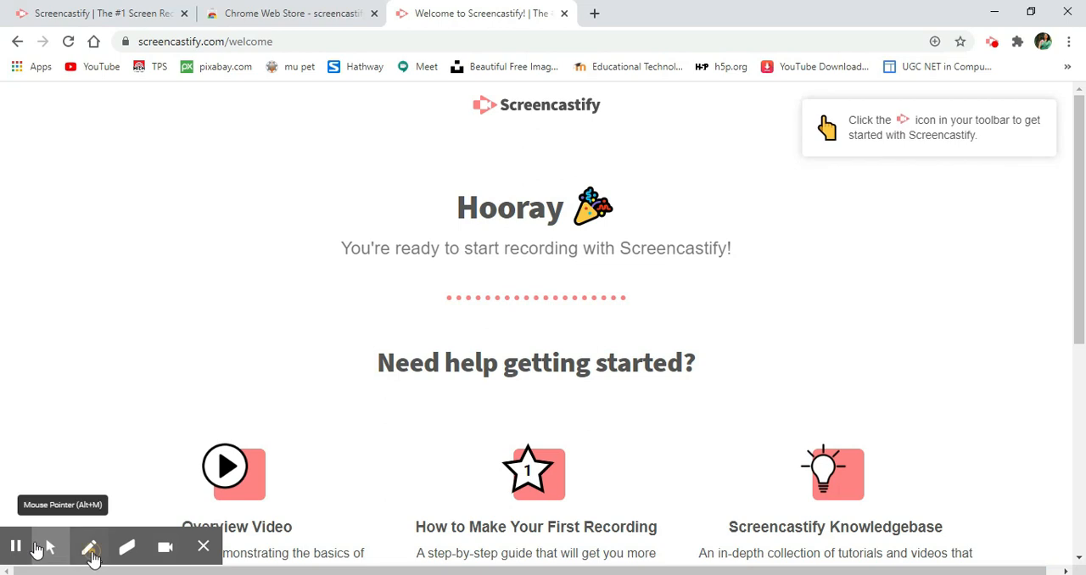
{"action": "left_click", "coordinate": [91, 549]}
{"action": "left_click", "coordinate": [129, 214]}
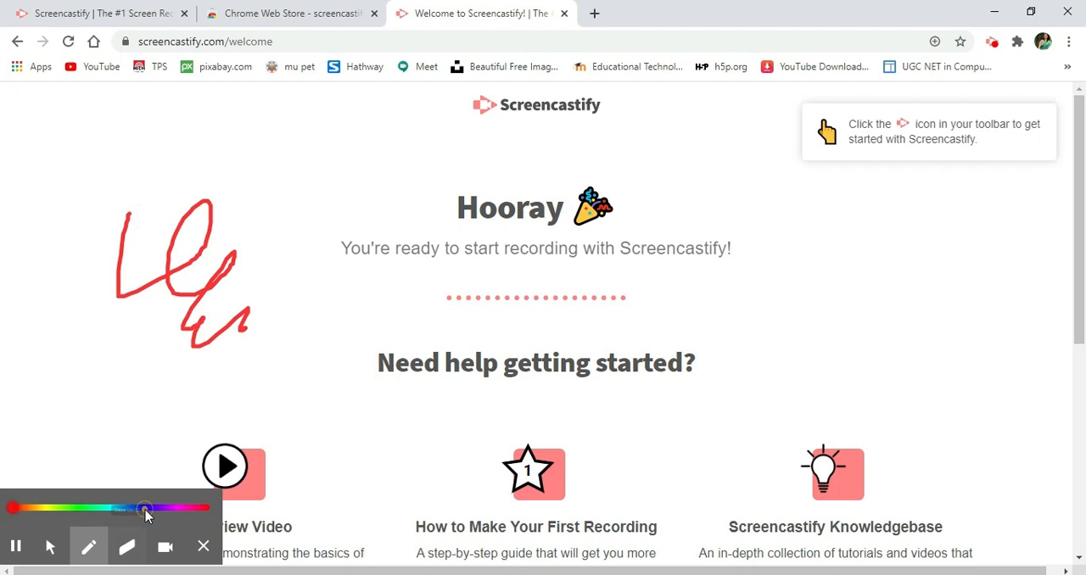
{"action": "left_click", "coordinate": [145, 508]}
{"action": "left_click_drag", "start_coordinate": [254, 145], "coordinate": [279, 345]}
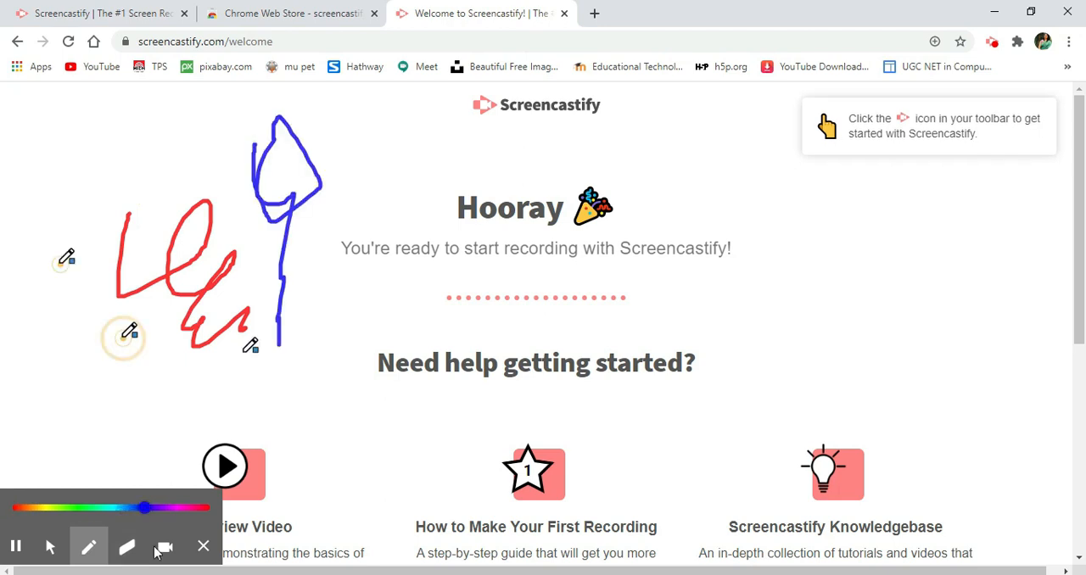
{"action": "left_click", "coordinate": [60, 264]}
{"action": "left_click_drag", "start_coordinate": [123, 339], "coordinate": [298, 354]}
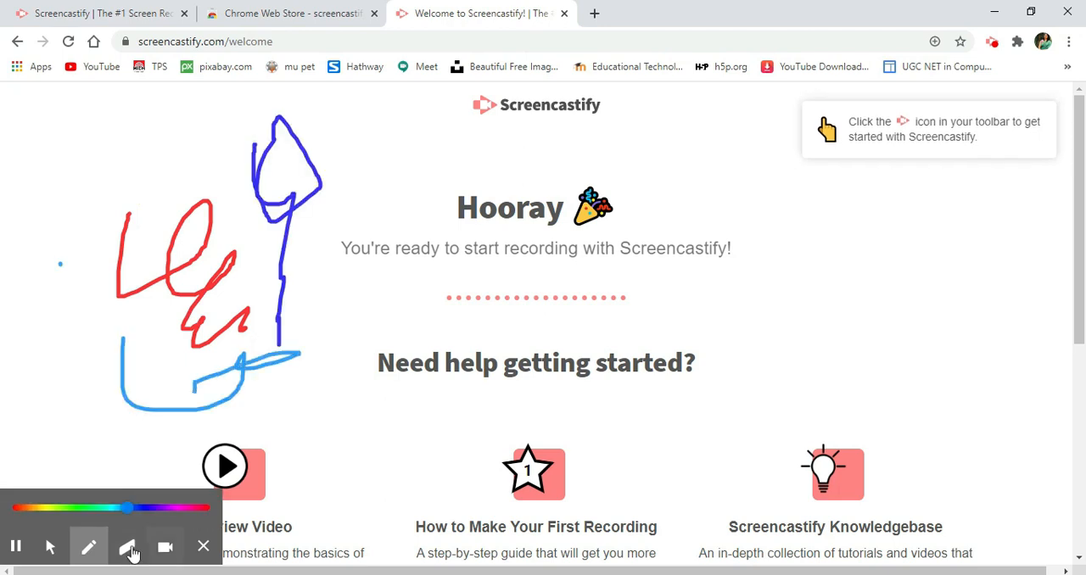
- Erase part of the red scribble with the Eraser and clear all remaining drawings from the page
{"action": "left_click", "coordinate": [129, 549]}
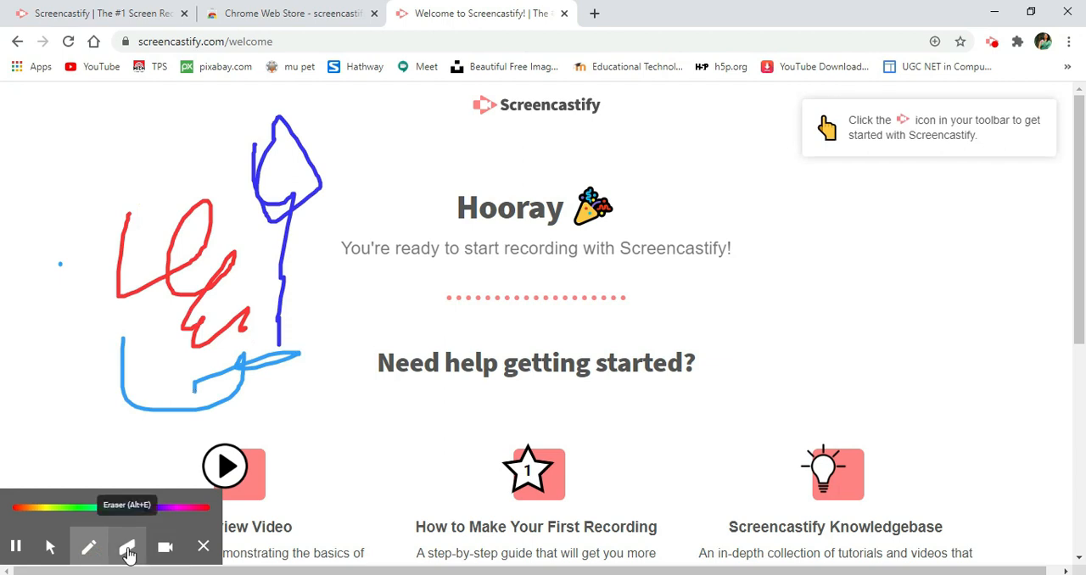
{"action": "left_click", "coordinate": [129, 551]}
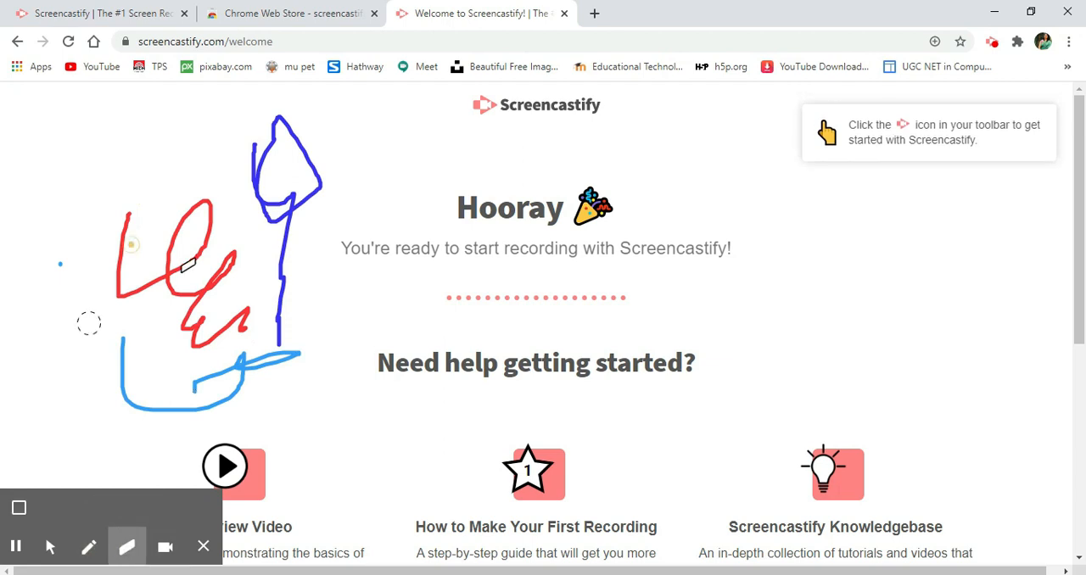
{"action": "left_click_drag", "start_coordinate": [188, 264], "coordinate": [167, 235]}
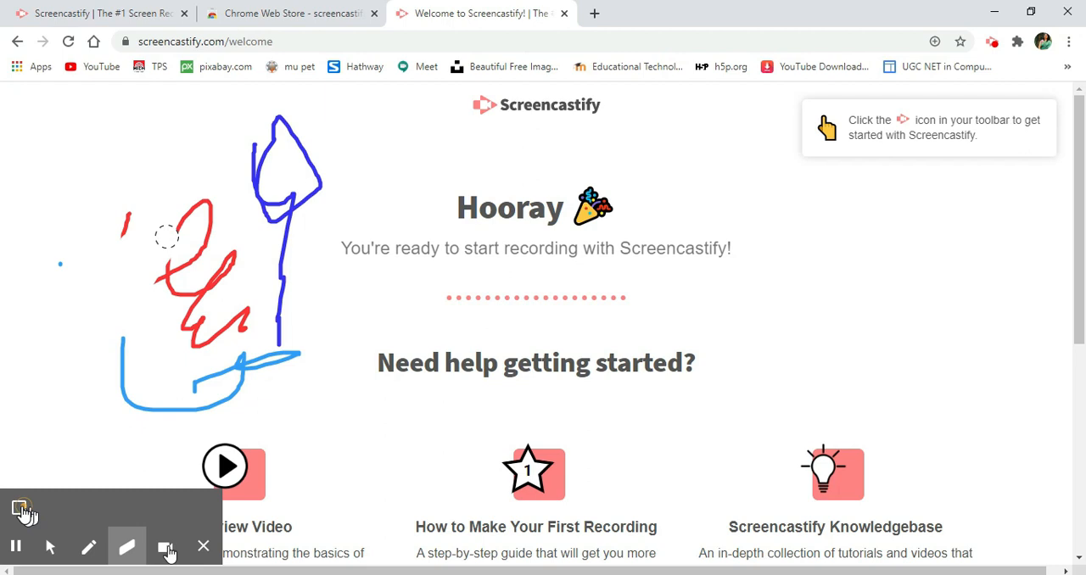
{"action": "left_click", "coordinate": [20, 509]}
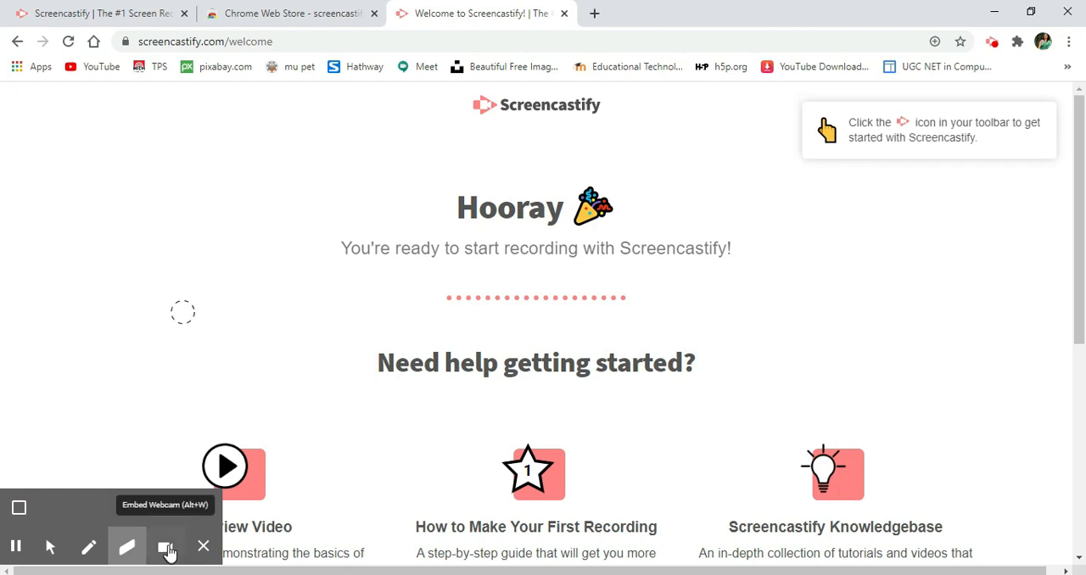
- Try the Focus Mouse and Highlight clicks pointer effects on the welcome page, and open a new browser tab
{"action": "left_click", "coordinate": [53, 552]}
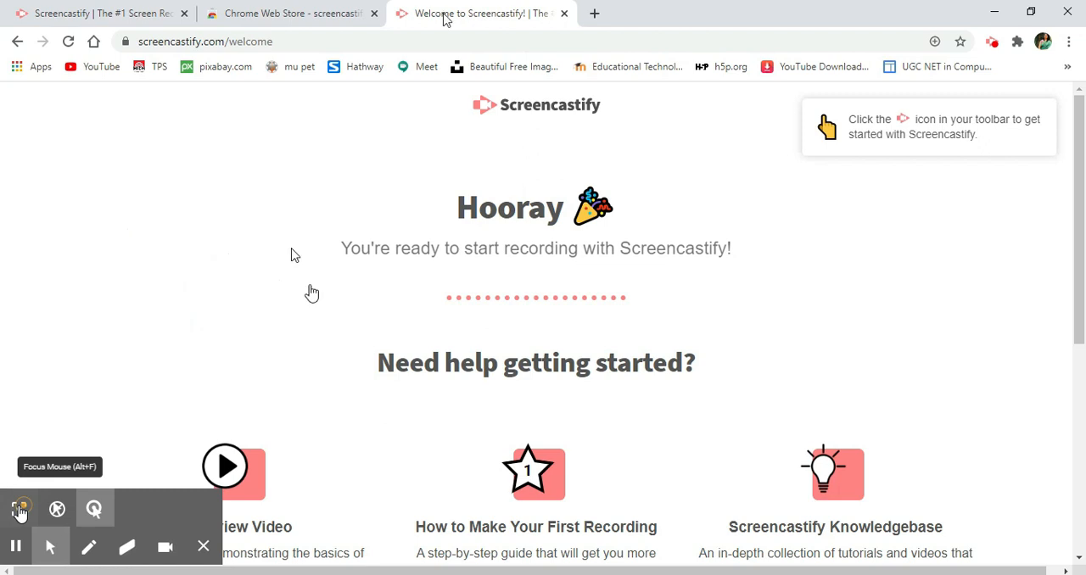
{"action": "left_click", "coordinate": [21, 511]}
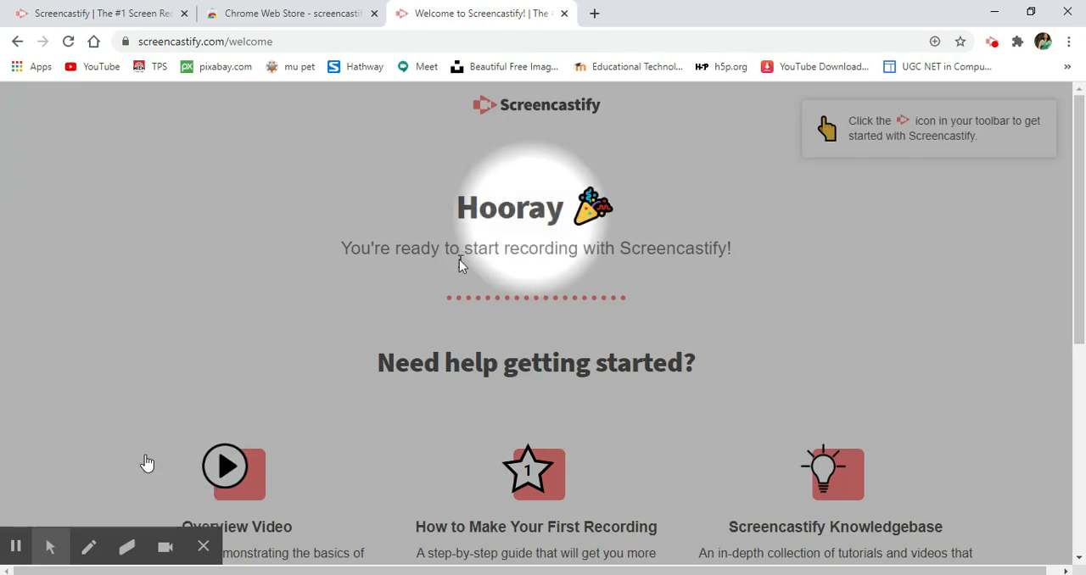
{"action": "mouse_move", "coordinate": [23, 516]}
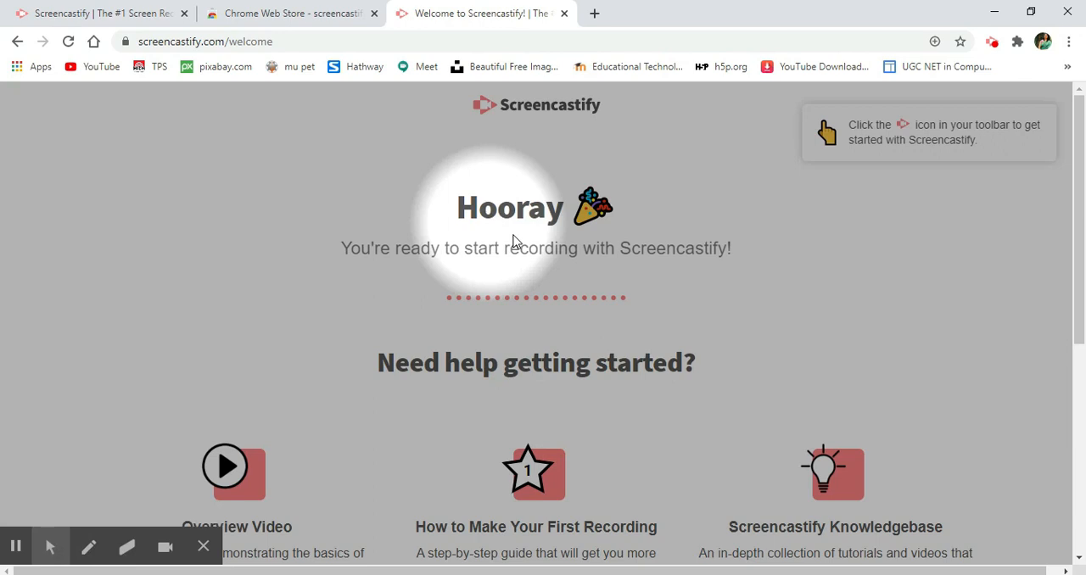
{"action": "left_click", "coordinate": [49, 544]}
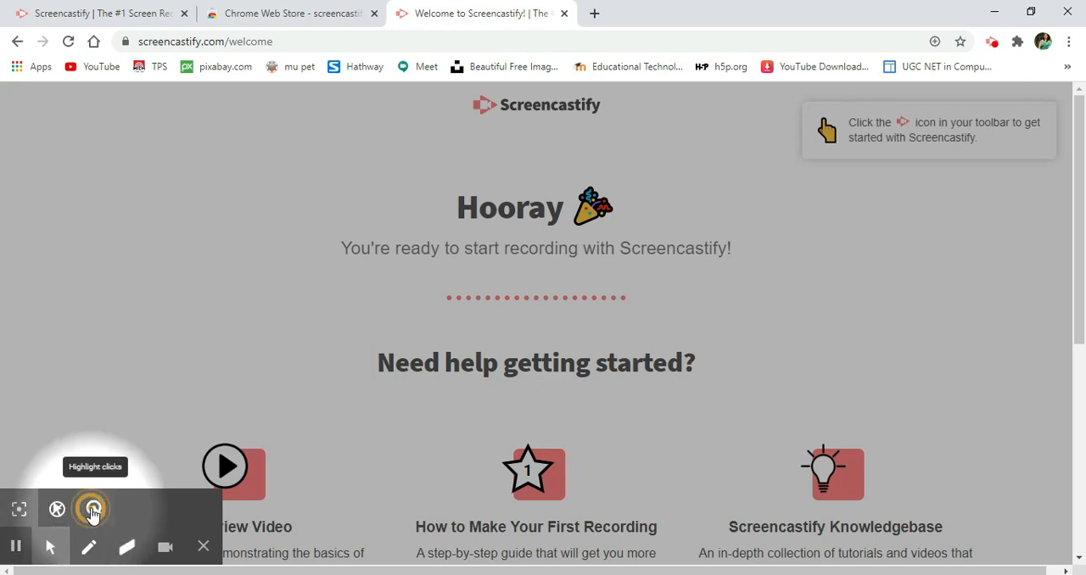
{"action": "left_click", "coordinate": [94, 511]}
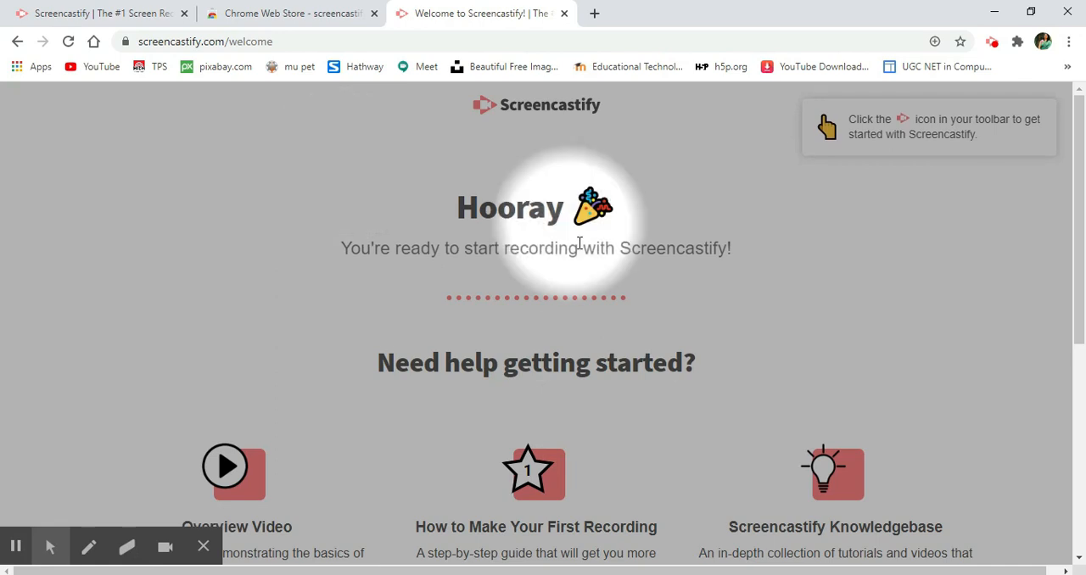
{"action": "left_click", "coordinate": [549, 266]}
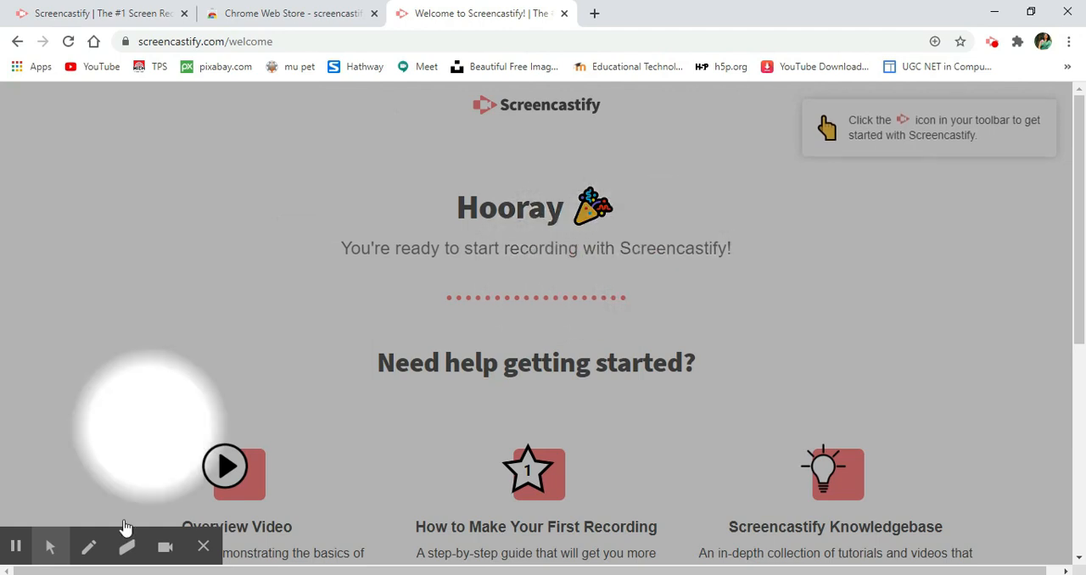
{"action": "mouse_move", "coordinate": [52, 543]}
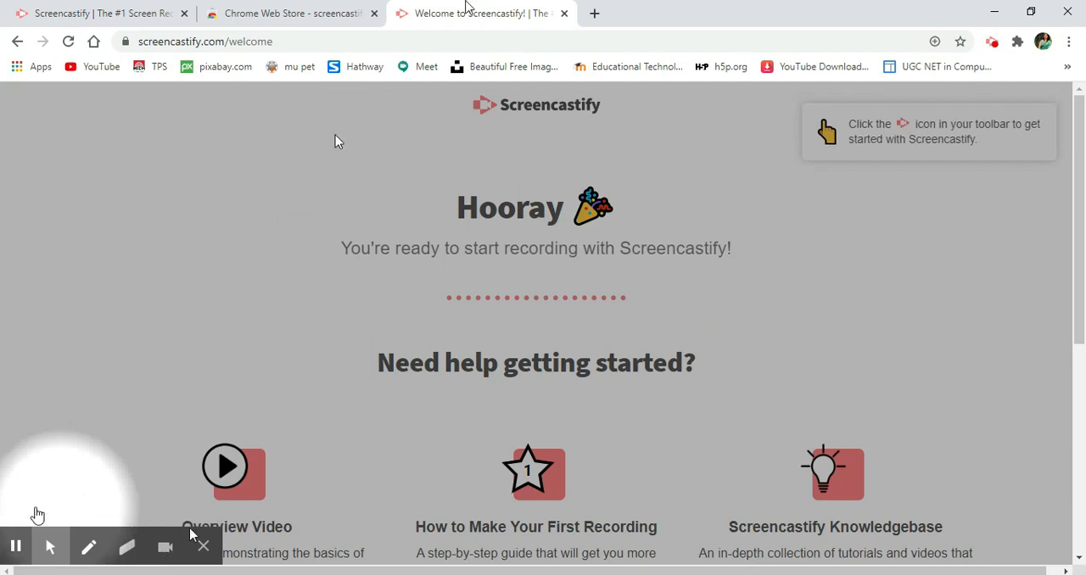
{"action": "left_click", "coordinate": [594, 14]}
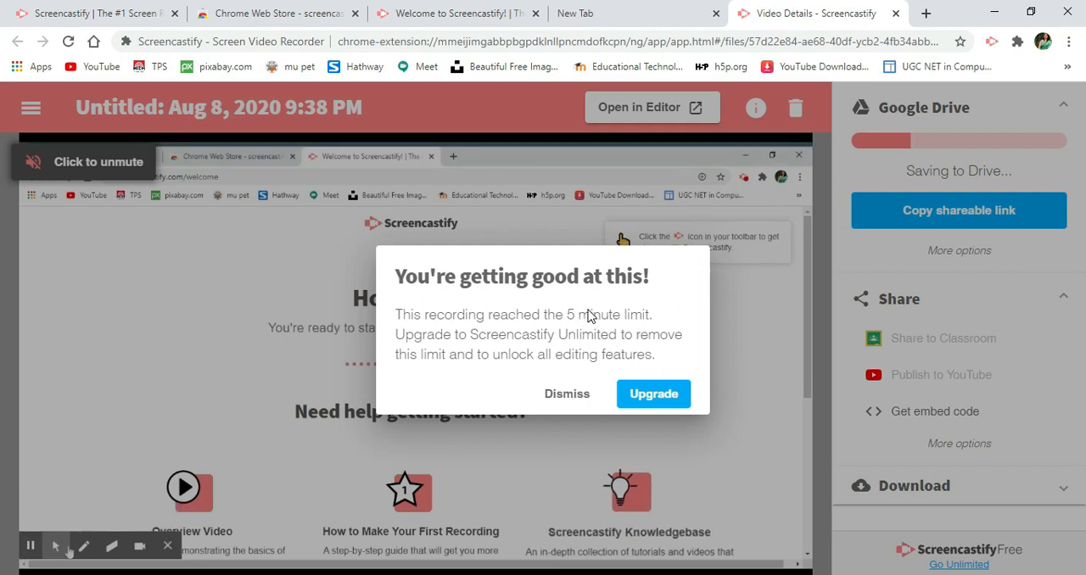
- Dismiss the upgrade offer on the finished recording's page and rename the recording as demo
{"action": "left_click", "coordinate": [567, 393]}
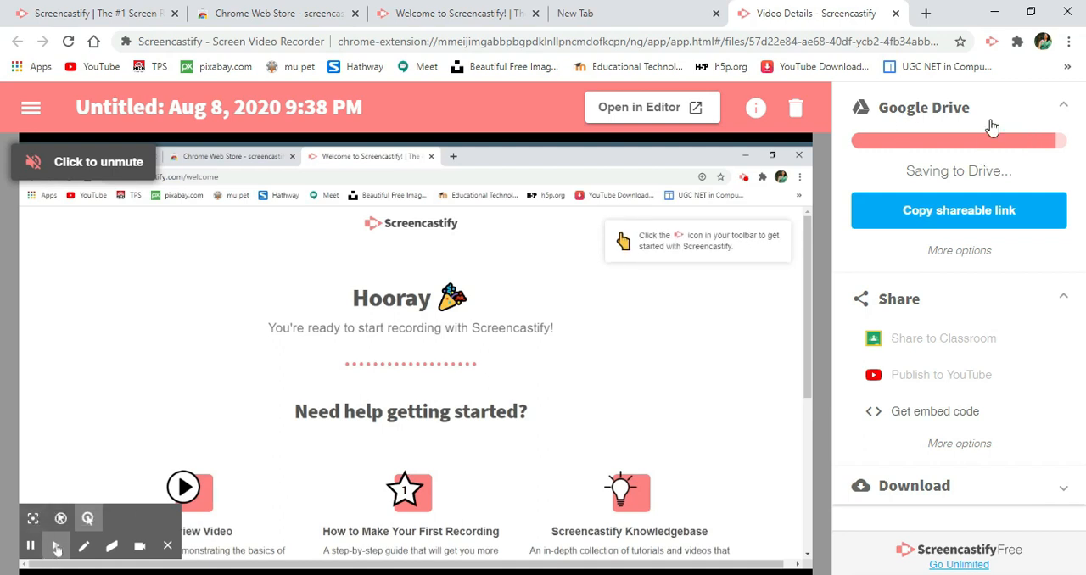
{"action": "left_click", "coordinate": [155, 105]}
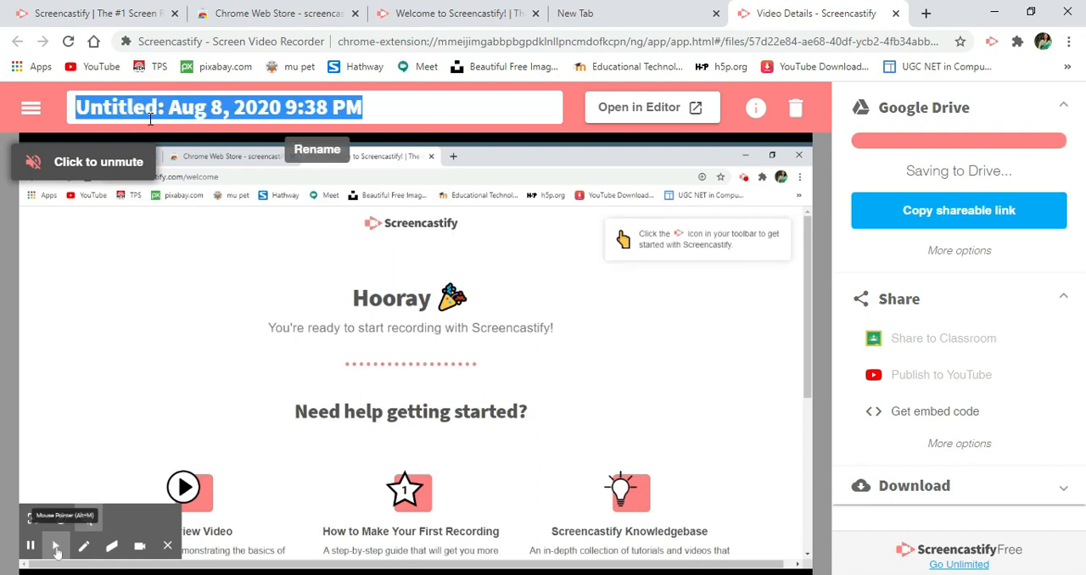
{"action": "type", "text": "demo"}
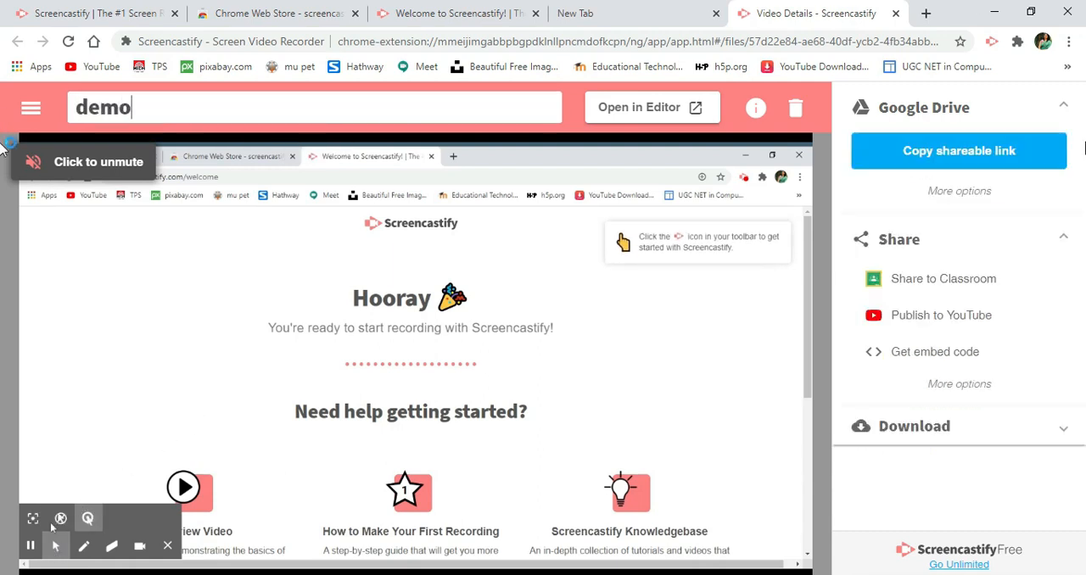
{"action": "key", "text": "Return"}
- Pause the recording's playback and copy its Google Drive shareable link
{"action": "mouse_move", "coordinate": [179, 526]}
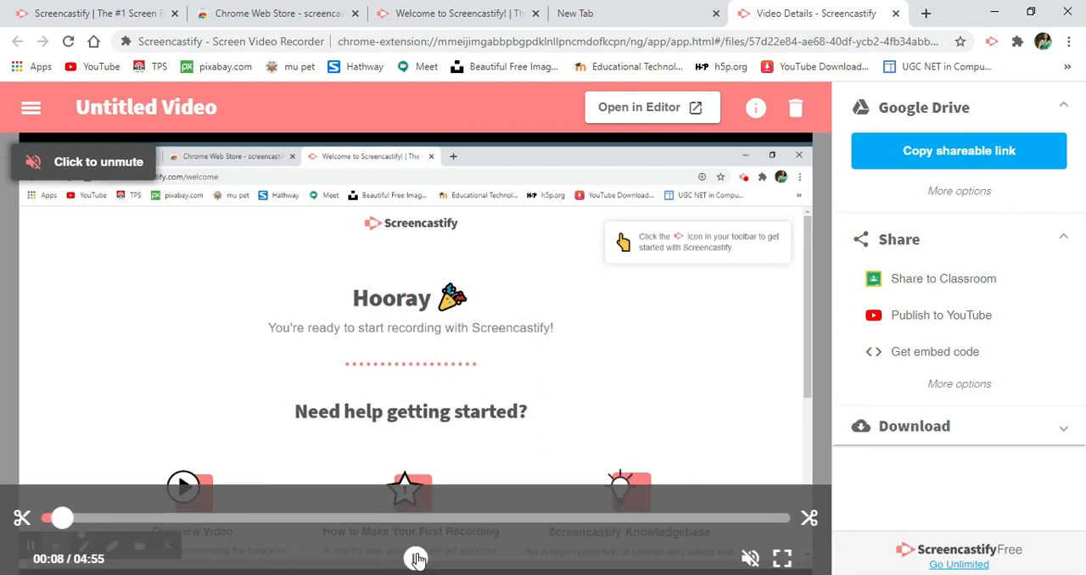
{"action": "left_click", "coordinate": [416, 558]}
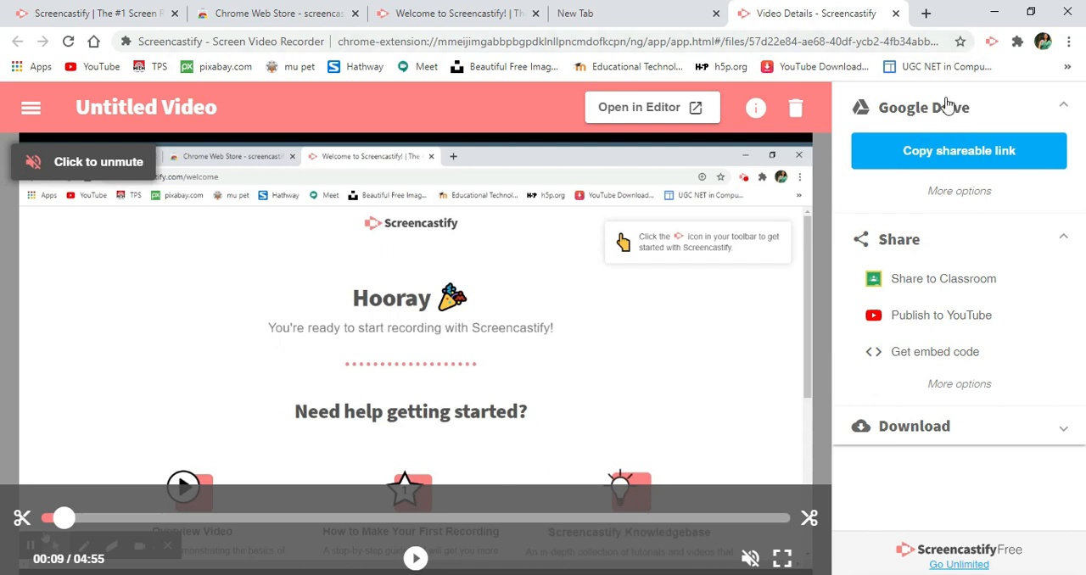
{"action": "left_click", "coordinate": [950, 152]}
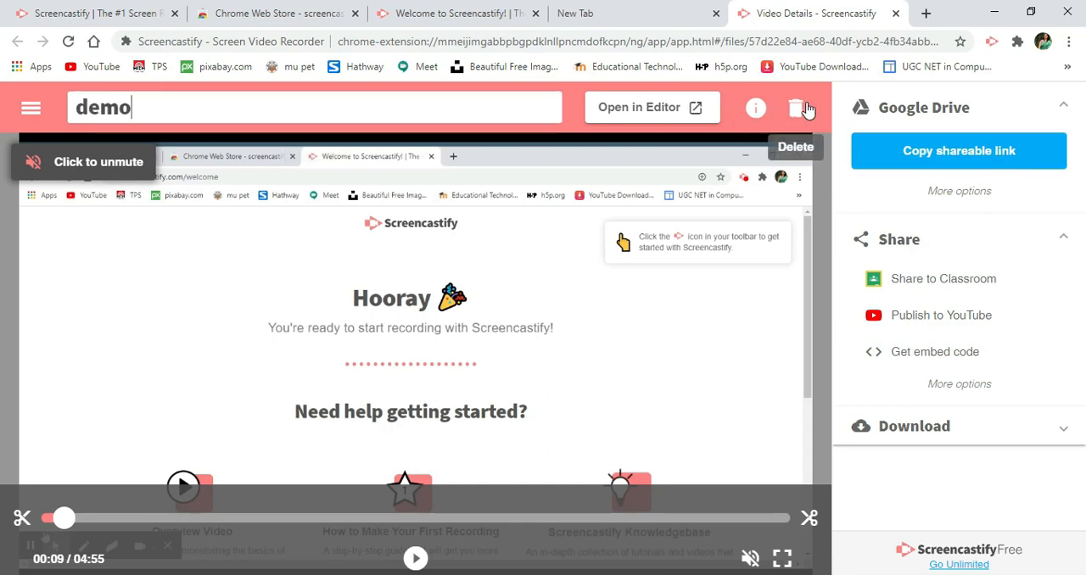
- Open the Screencastify options and toggle the Drive upload progress notification on and back again
{"action": "left_click", "coordinate": [28, 108]}
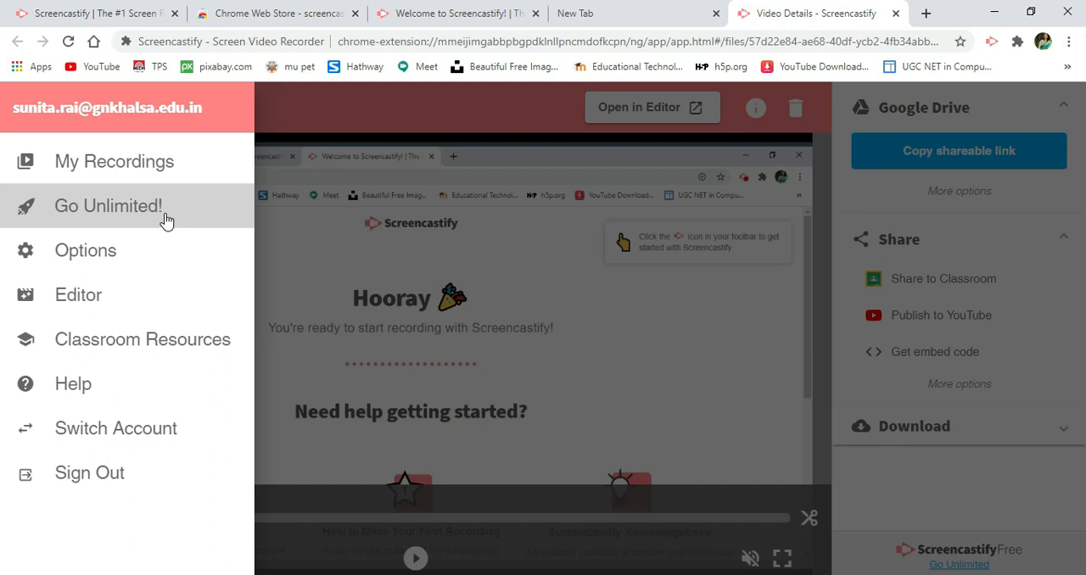
{"action": "left_click", "coordinate": [103, 264]}
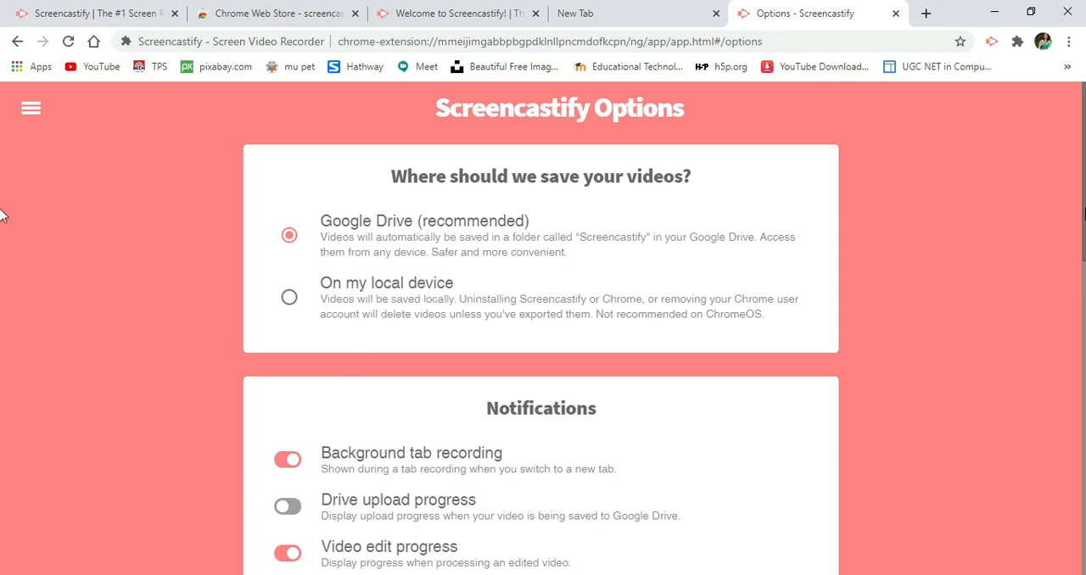
{"action": "scroll", "coordinate": [2, 254], "scroll_direction": "down", "scroll_amount": 4}
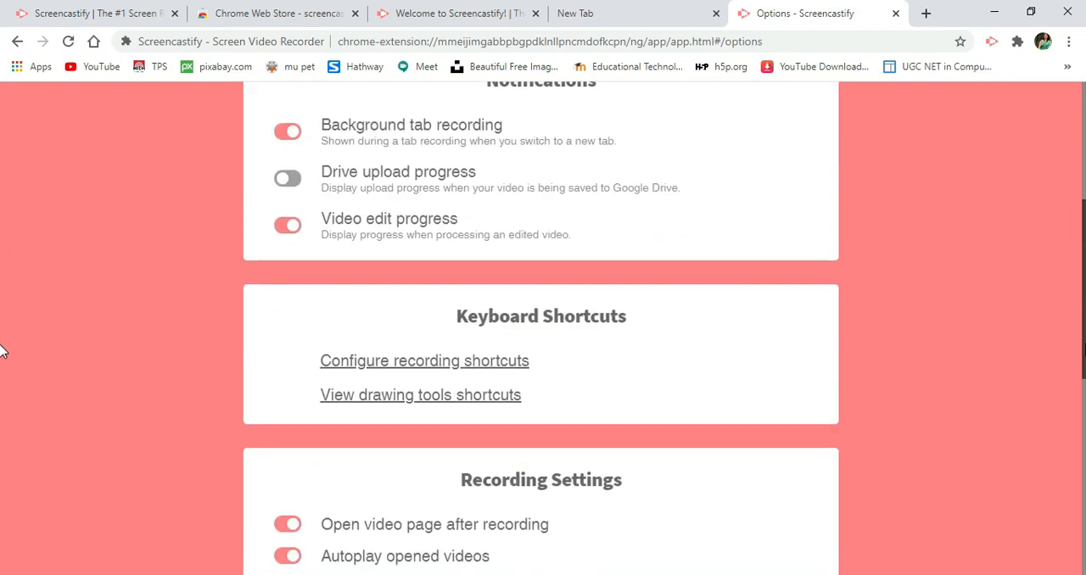
{"action": "scroll", "coordinate": [943, 257], "scroll_direction": "up", "scroll_amount": 1}
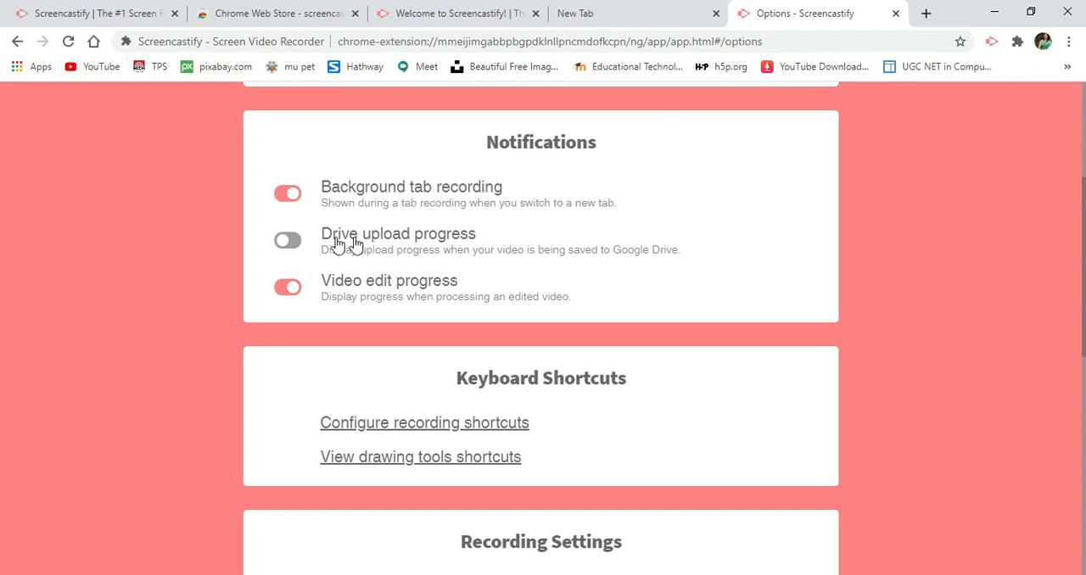
{"action": "left_click", "coordinate": [291, 243]}
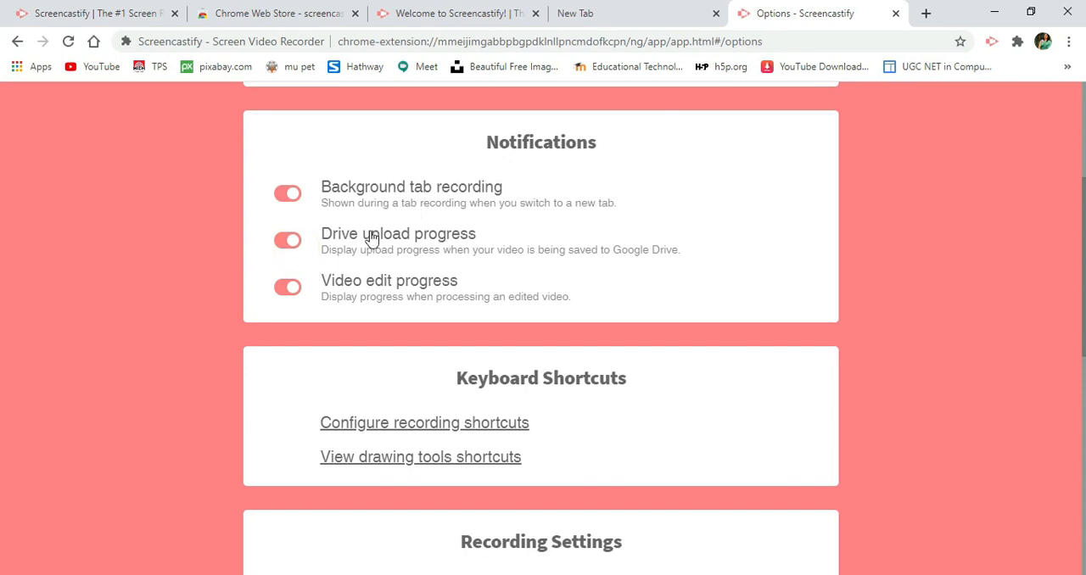
{"action": "left_click", "coordinate": [285, 240]}
- Open the Chrome extensions page for configuring the Screencastify recording shortcuts
{"action": "scroll", "coordinate": [415, 352], "scroll_direction": "down", "scroll_amount": 3}
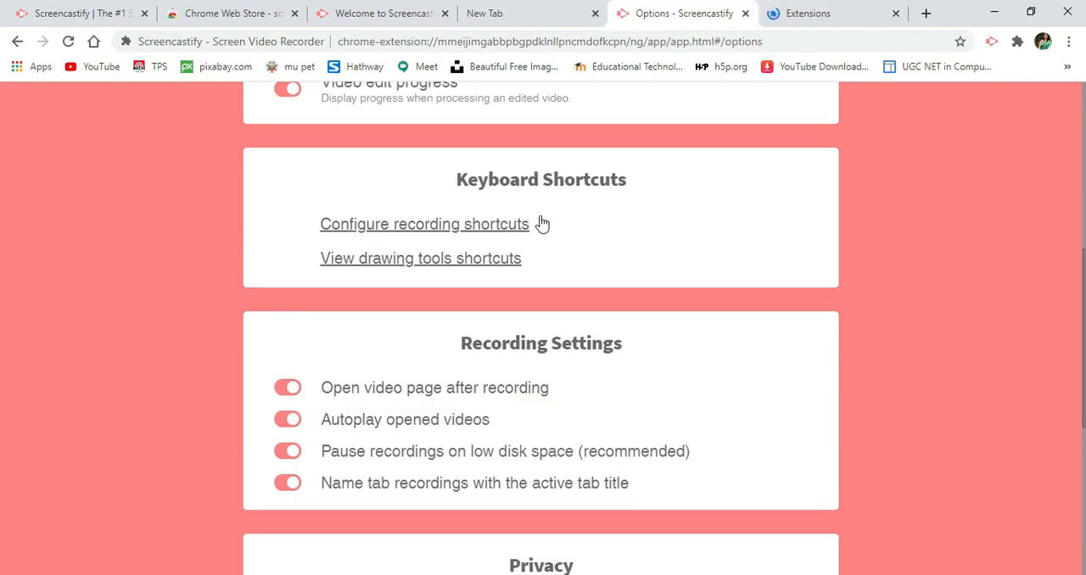
{"action": "left_click", "coordinate": [810, 21]}
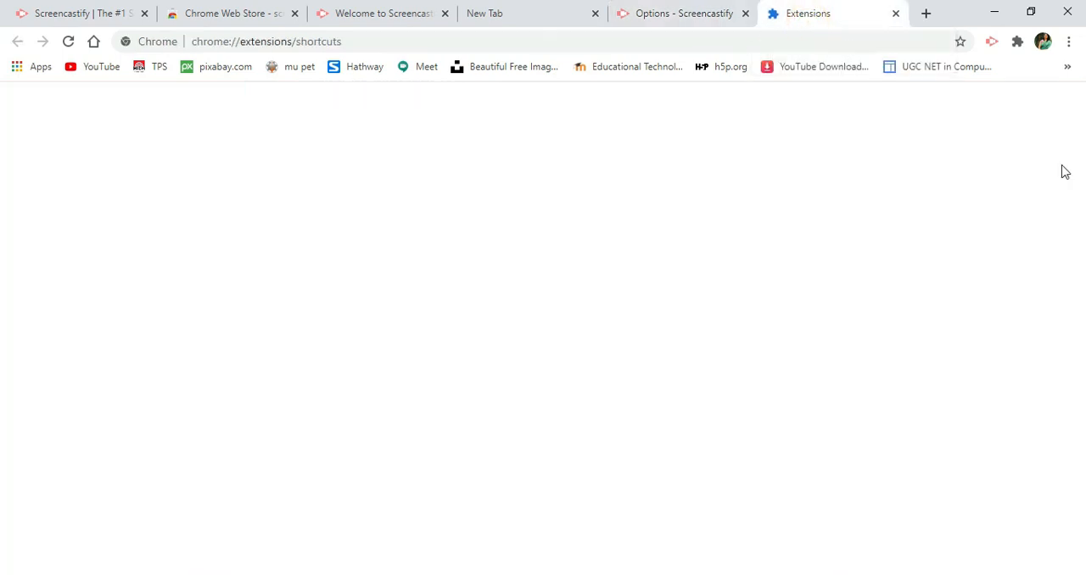
- Examine the Screencastify recording shortcuts and the extension's recording, privacy and advanced settings
{"action": "left_click_drag", "start_coordinate": [1084, 207], "coordinate": [1084, 301]}
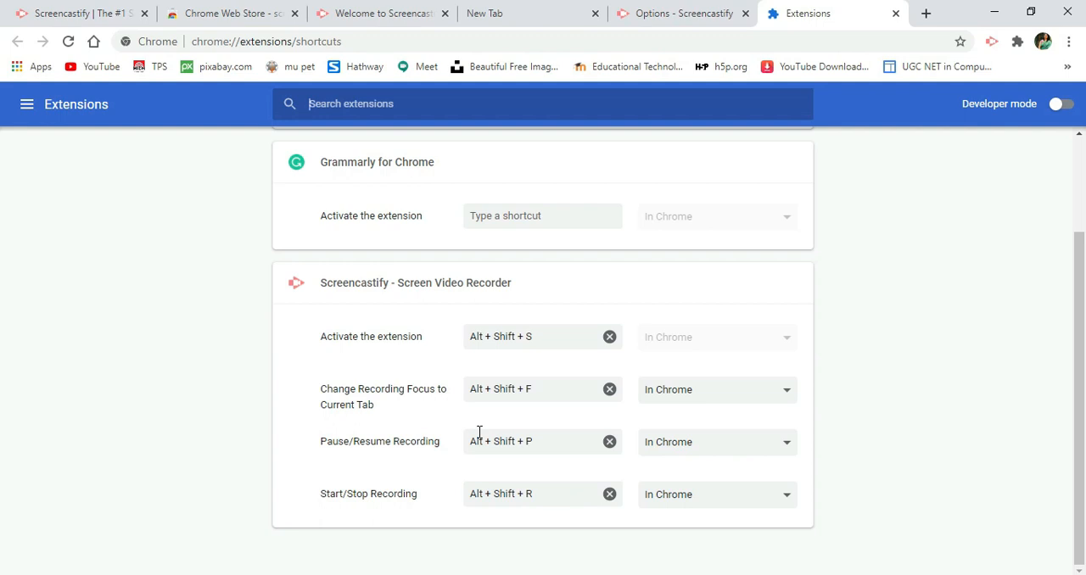
{"action": "left_click", "coordinate": [694, 10]}
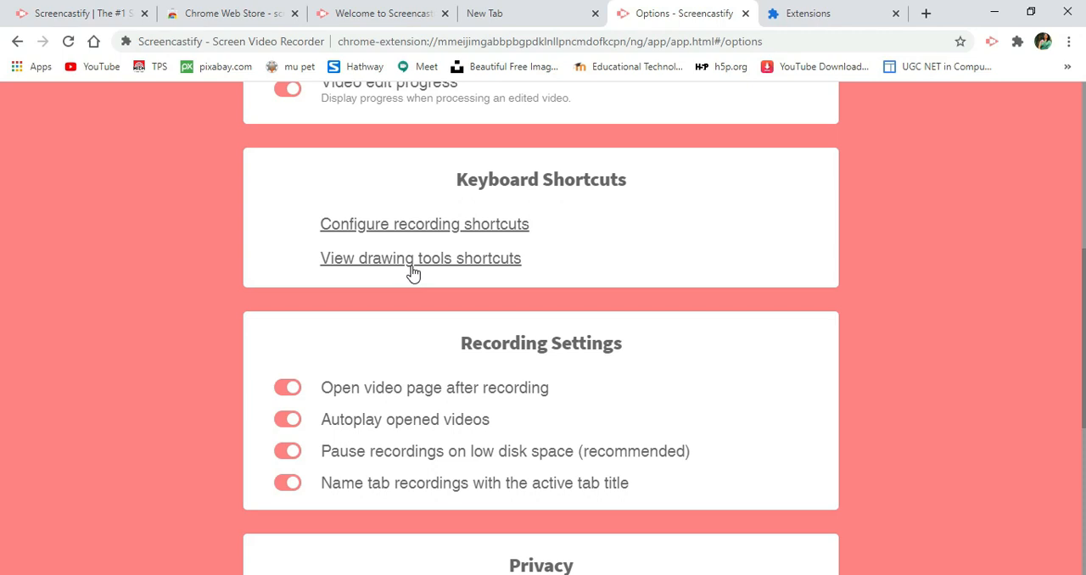
{"action": "scroll", "coordinate": [2, 297], "scroll_direction": "down", "scroll_amount": 1}
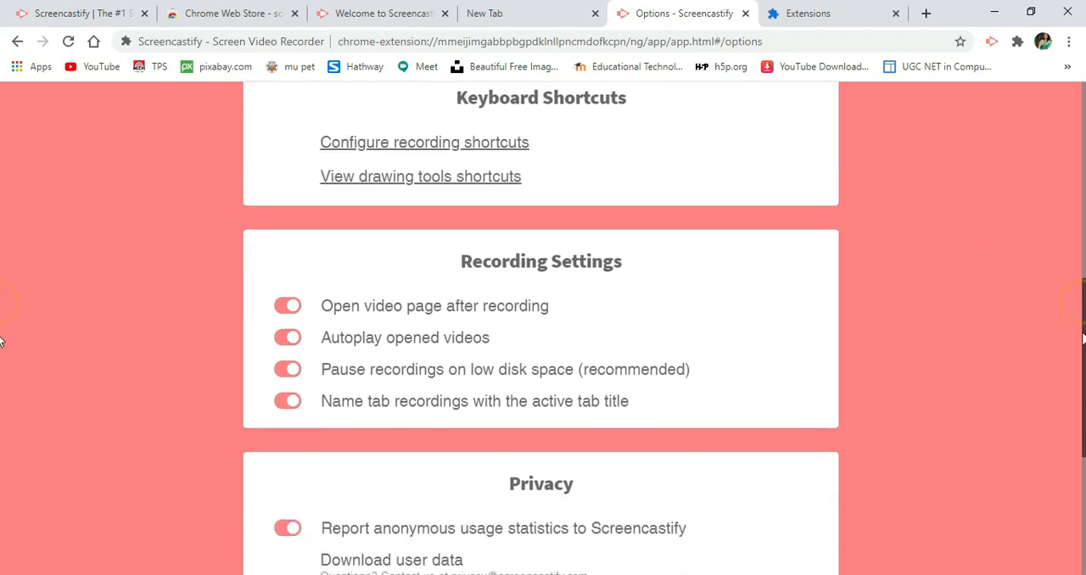
{"action": "scroll", "coordinate": [3, 356], "scroll_direction": "down", "scroll_amount": 2}
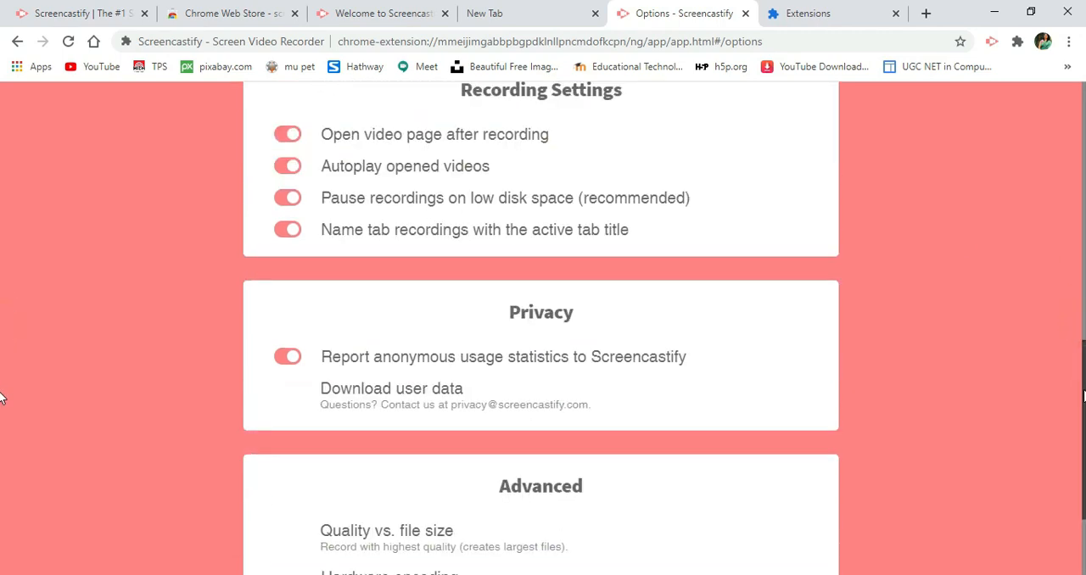
{"action": "scroll", "coordinate": [2, 402], "scroll_direction": "down", "scroll_amount": 2}
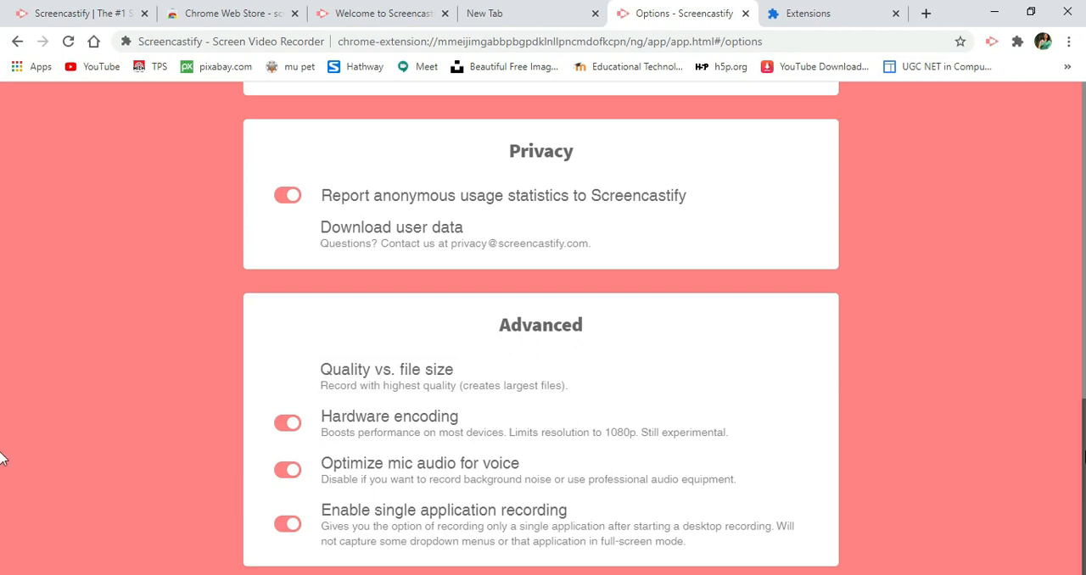
{"action": "left_click_drag", "start_coordinate": [1082, 450], "coordinate": [342, 126]}
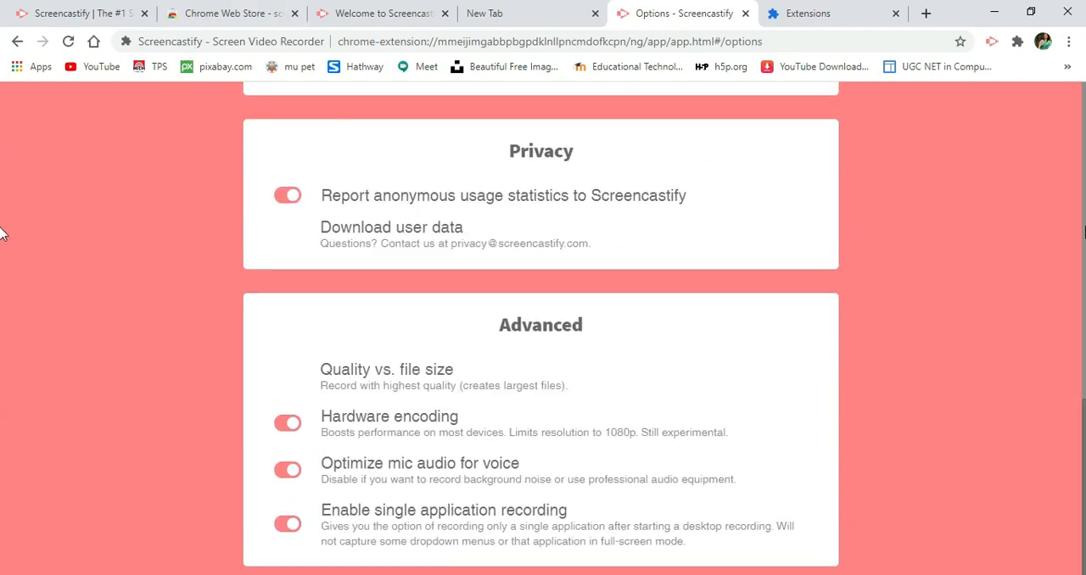
{"action": "scroll", "coordinate": [3, 230], "scroll_direction": "up", "scroll_amount": 10}
- Open the demo recording from My Recordings and pause its playback
{"action": "left_click", "coordinate": [28, 99]}
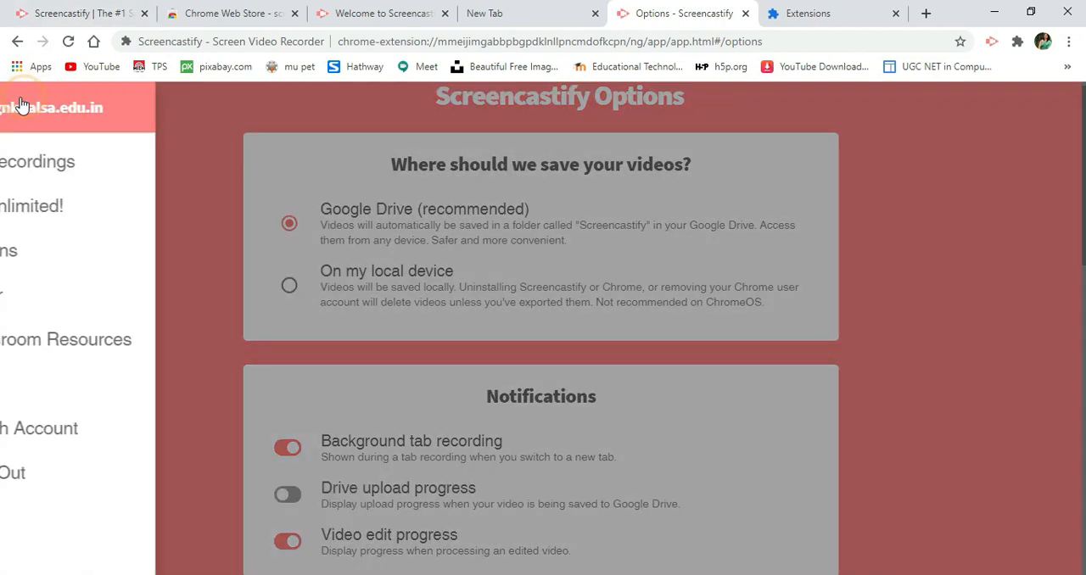
{"action": "left_click", "coordinate": [48, 161]}
{"action": "left_click", "coordinate": [47, 162]}
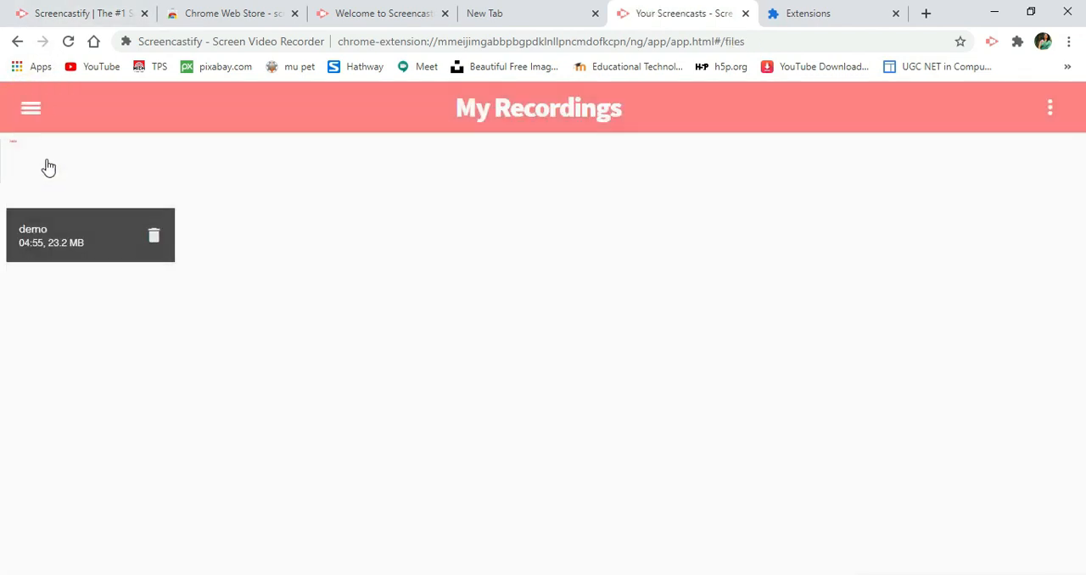
{"action": "left_click", "coordinate": [47, 162]}
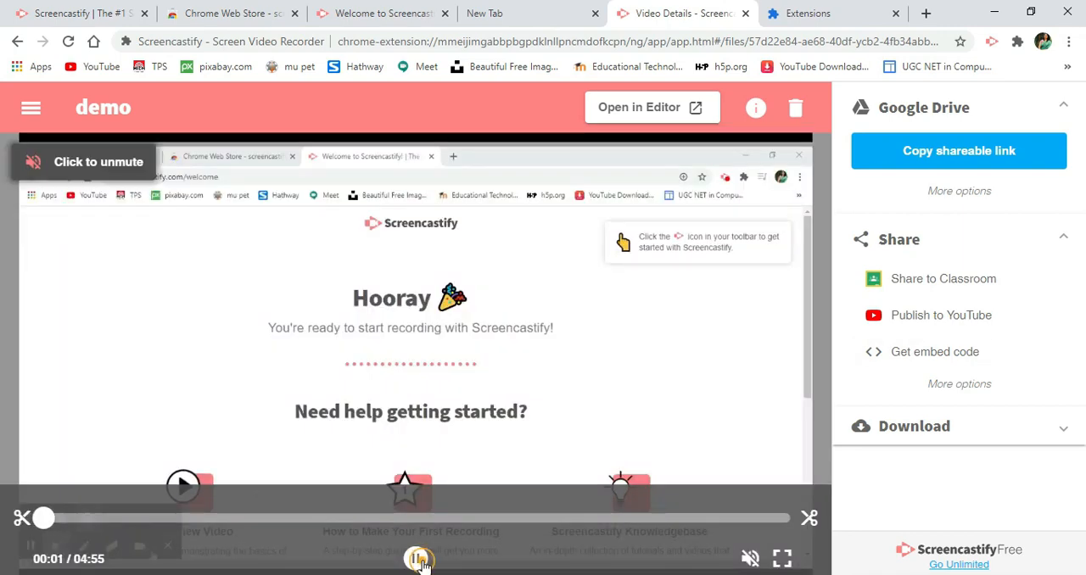
{"action": "left_click", "coordinate": [418, 559]}
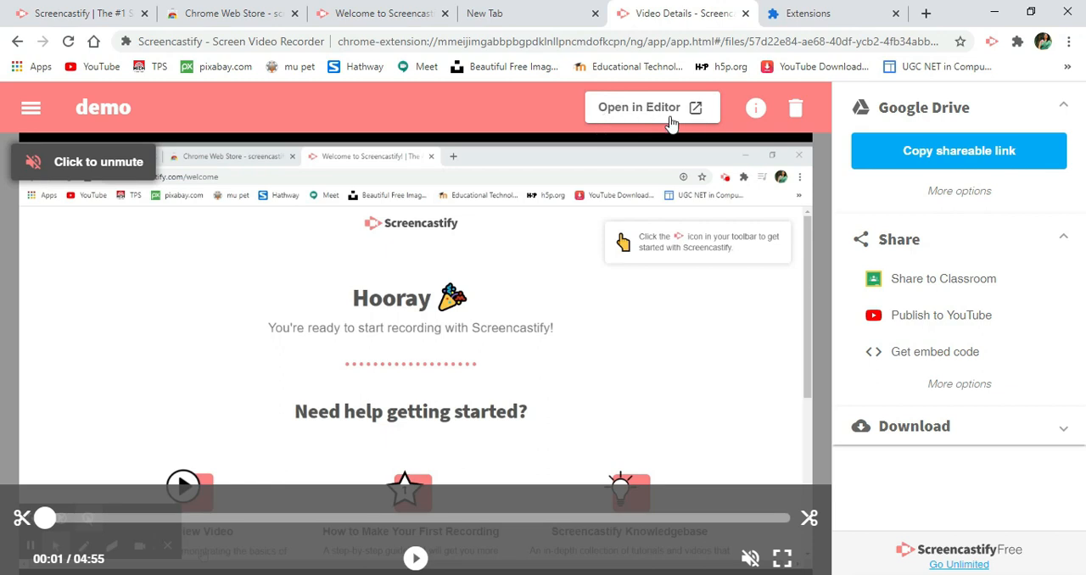
- Trim the demo recording to run from 00:18 to 04:19, save the trim and pause the trimmed video
{"action": "left_click", "coordinate": [807, 525]}
{"action": "left_click_drag", "start_coordinate": [802, 520], "coordinate": [696, 520]}
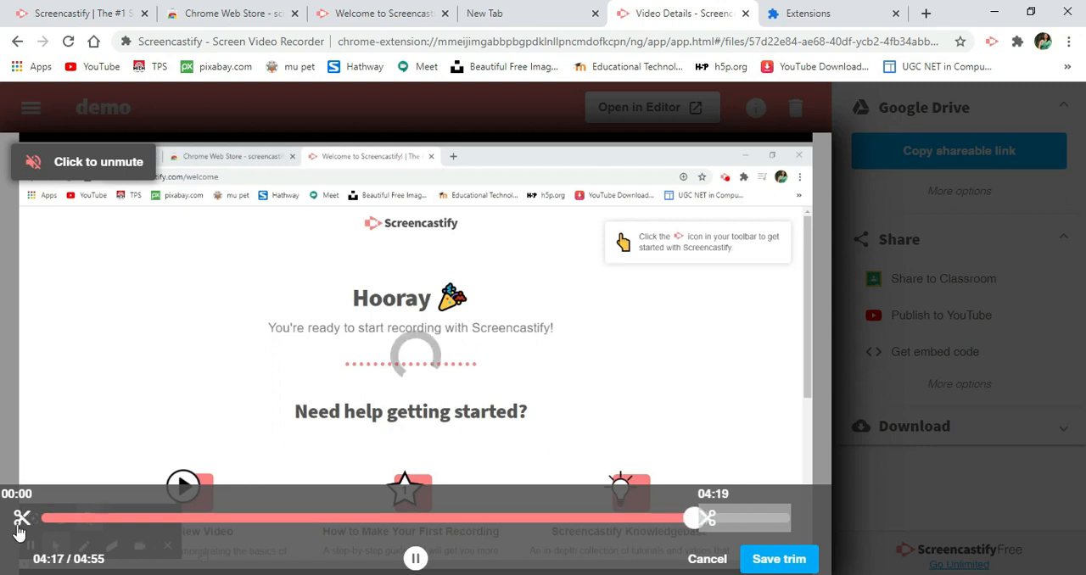
{"action": "left_click_drag", "start_coordinate": [22, 521], "coordinate": [98, 517]}
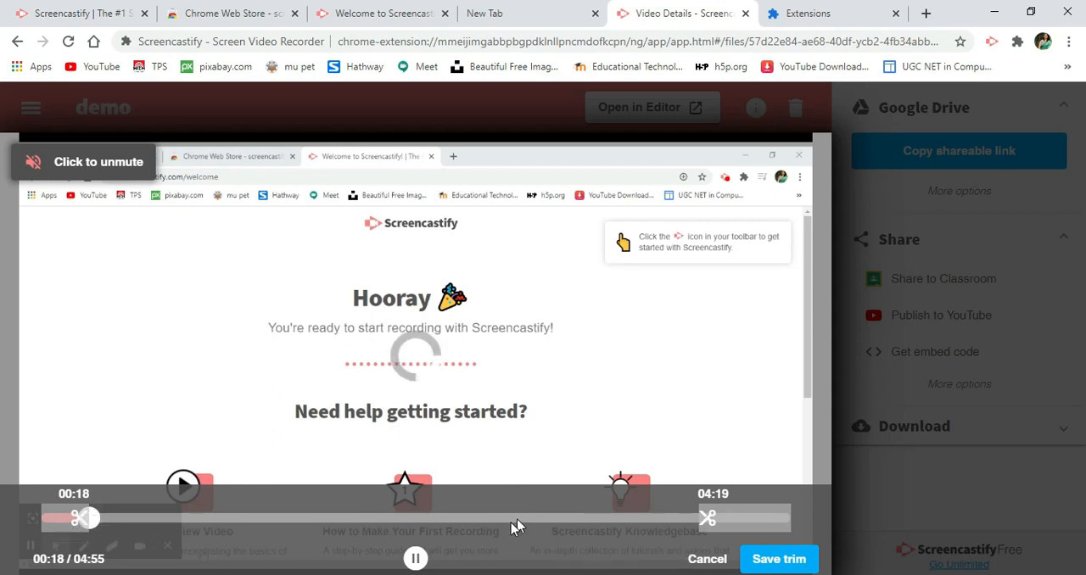
{"action": "left_click", "coordinate": [415, 559]}
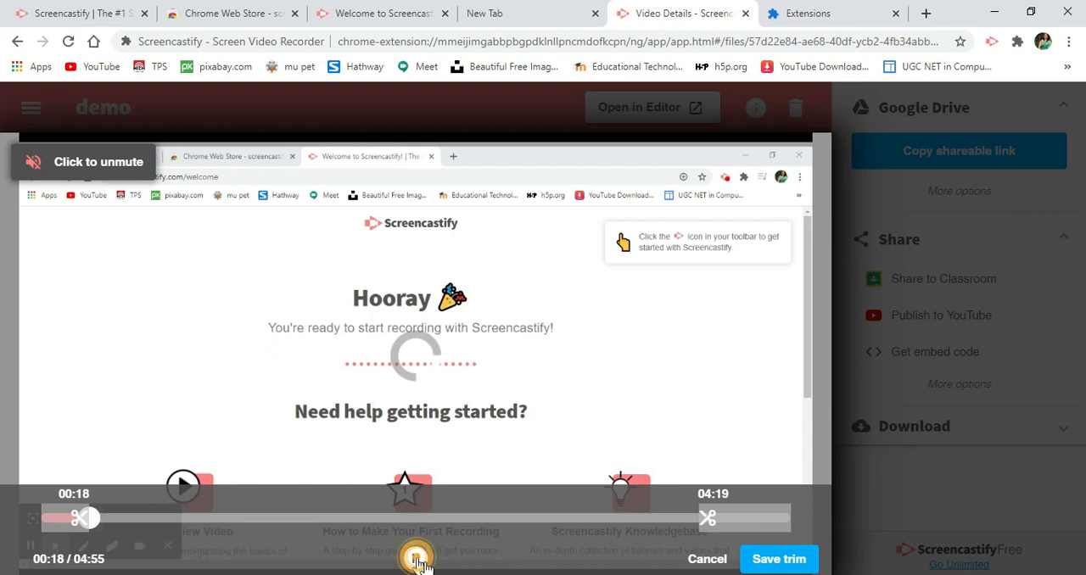
{"action": "left_click", "coordinate": [764, 568]}
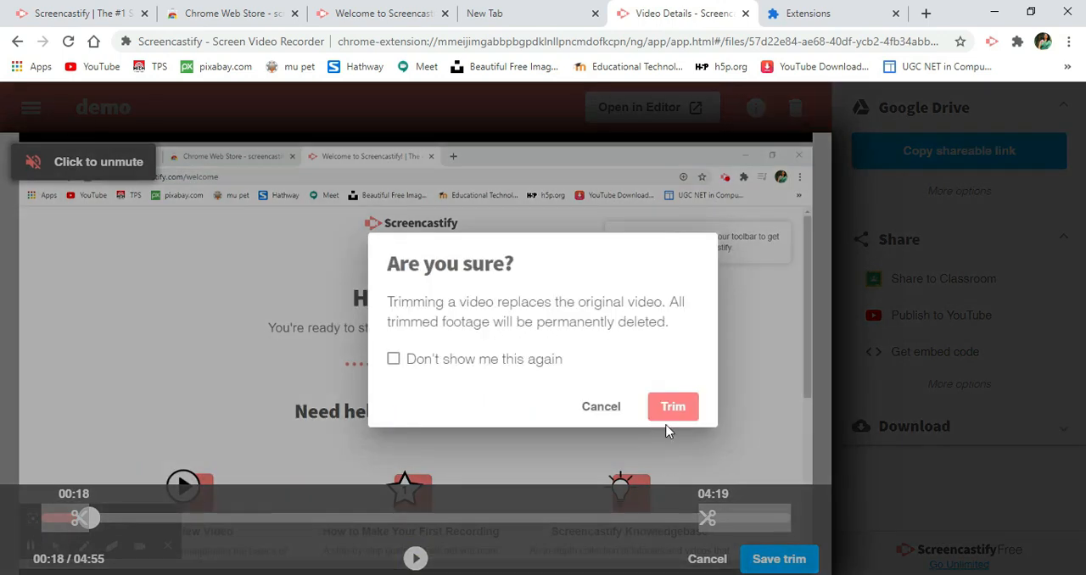
{"action": "left_click", "coordinate": [670, 417]}
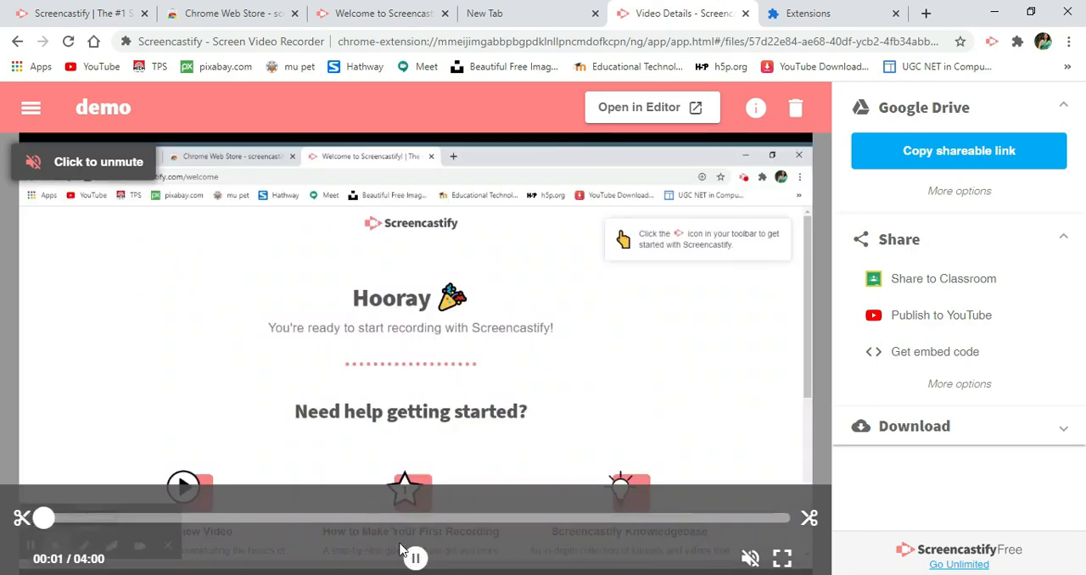
{"action": "left_click", "coordinate": [415, 558]}
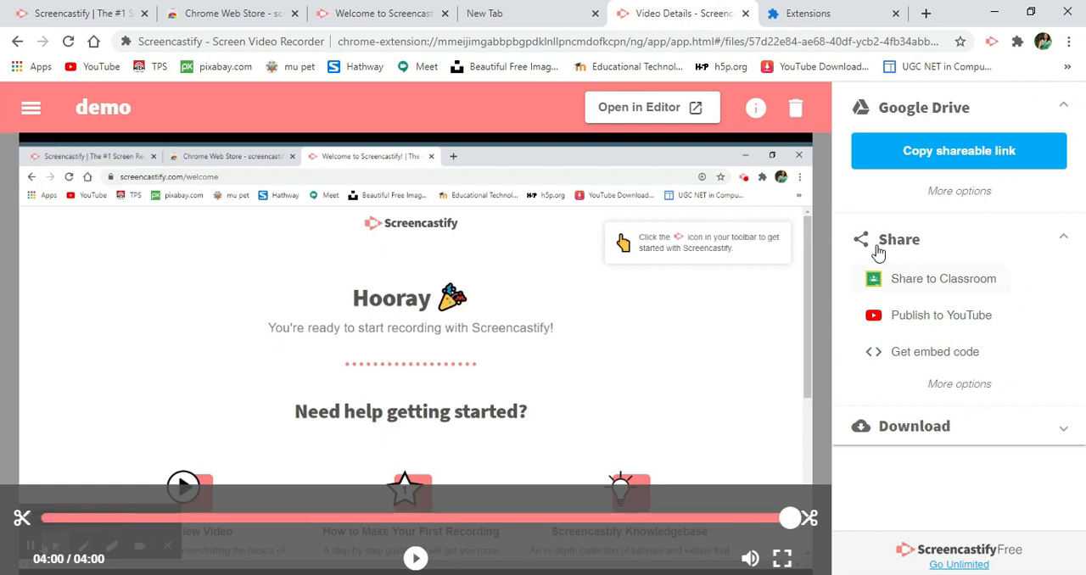
- Start a Google Classroom material for MSc-II CS from the demo recording, described as "Mcqs will be asked from this videos,preapre well...."
{"action": "left_click", "coordinate": [1064, 433]}
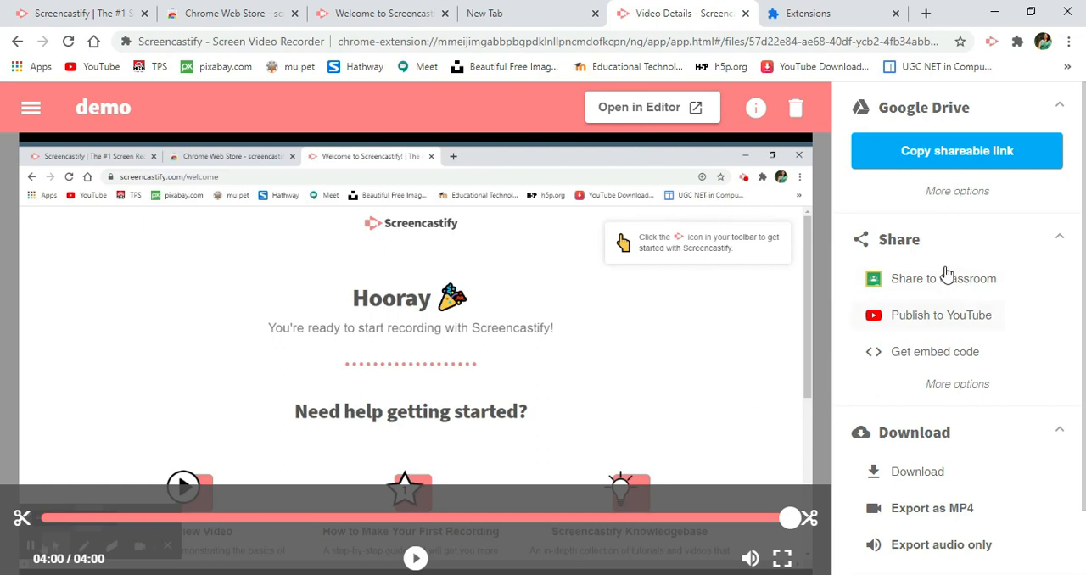
{"action": "left_click", "coordinate": [901, 284]}
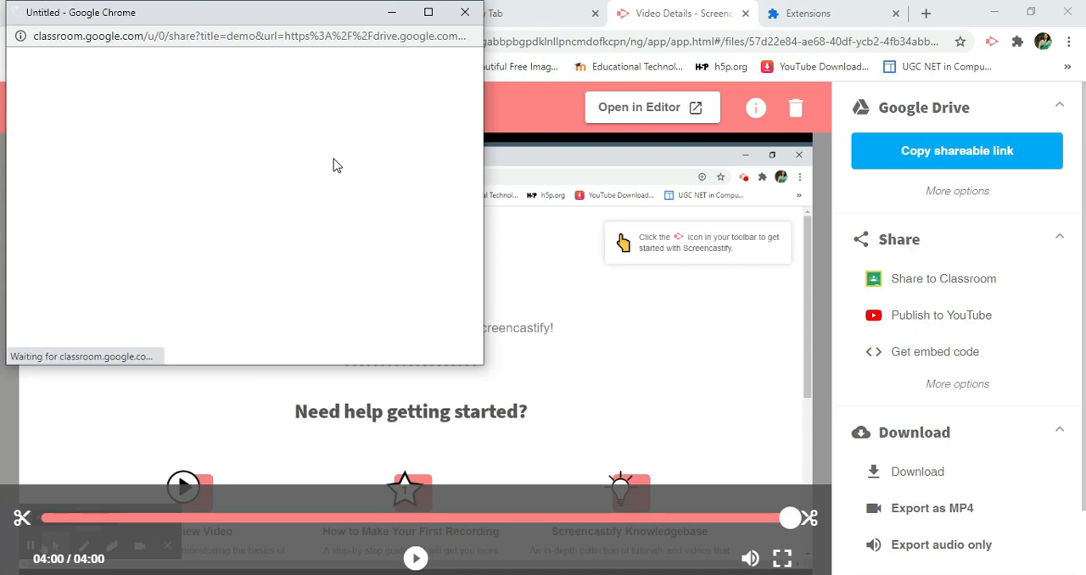
{"action": "left_click", "coordinate": [428, 11]}
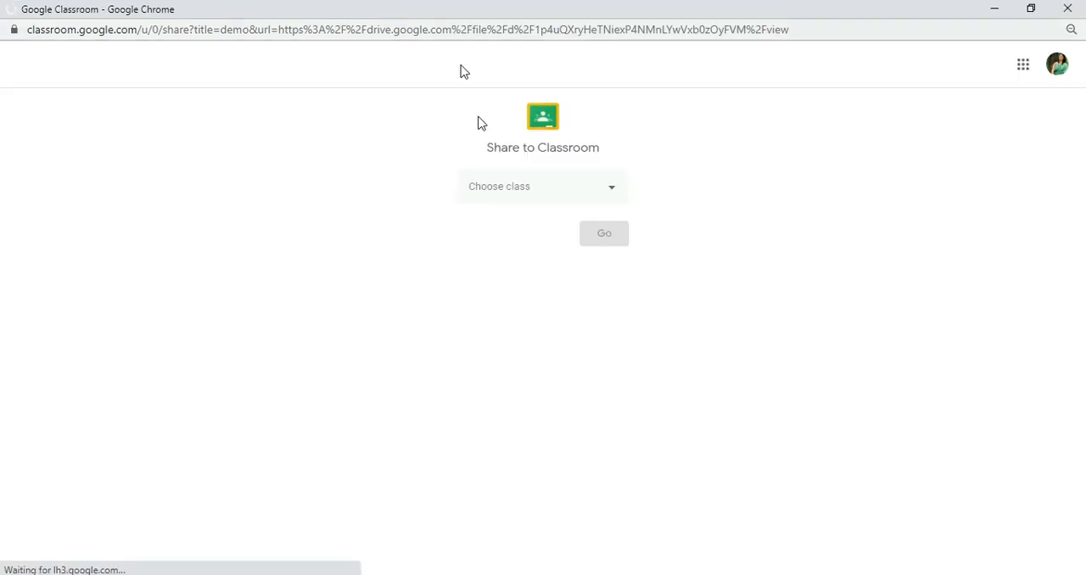
{"action": "left_click", "coordinate": [605, 195]}
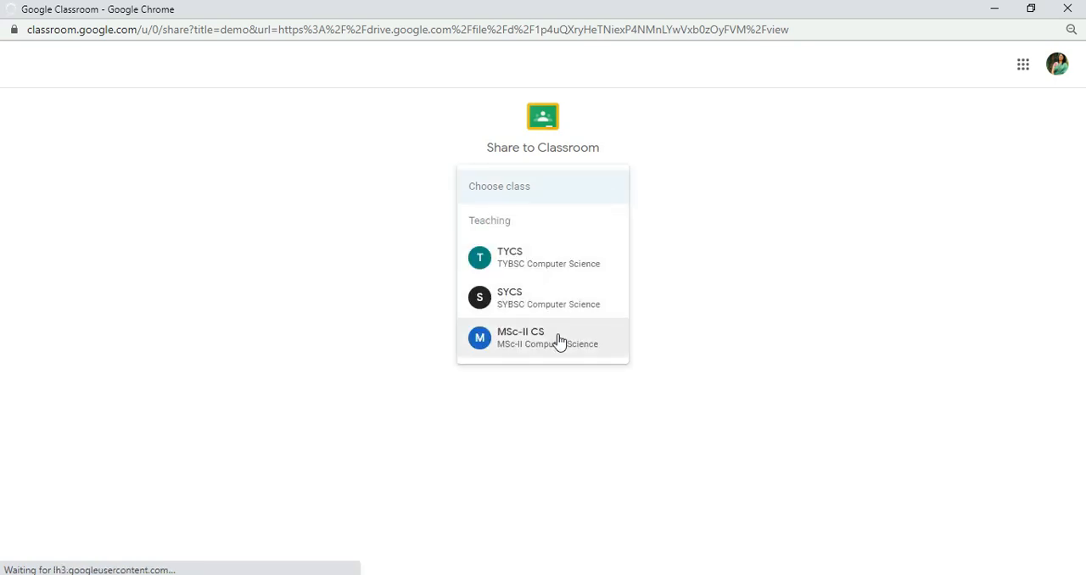
{"action": "left_click", "coordinate": [559, 341]}
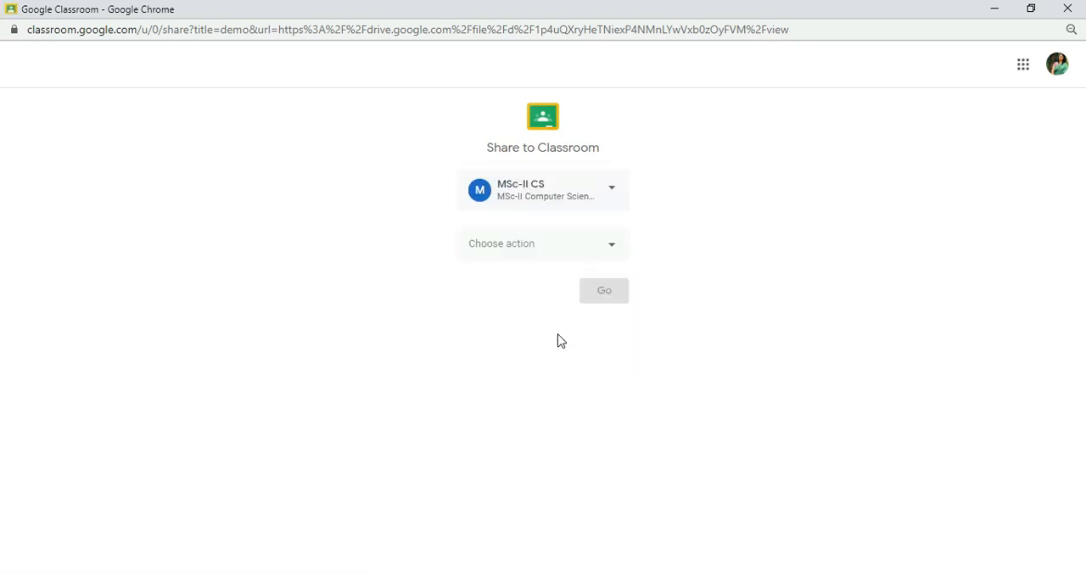
{"action": "left_click", "coordinate": [612, 249]}
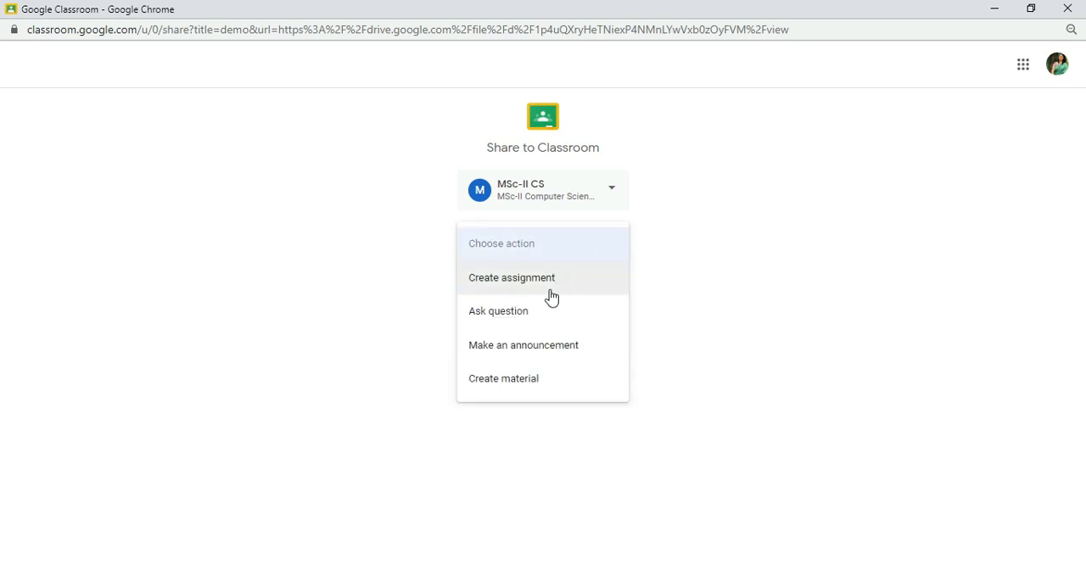
{"action": "left_click", "coordinate": [556, 392]}
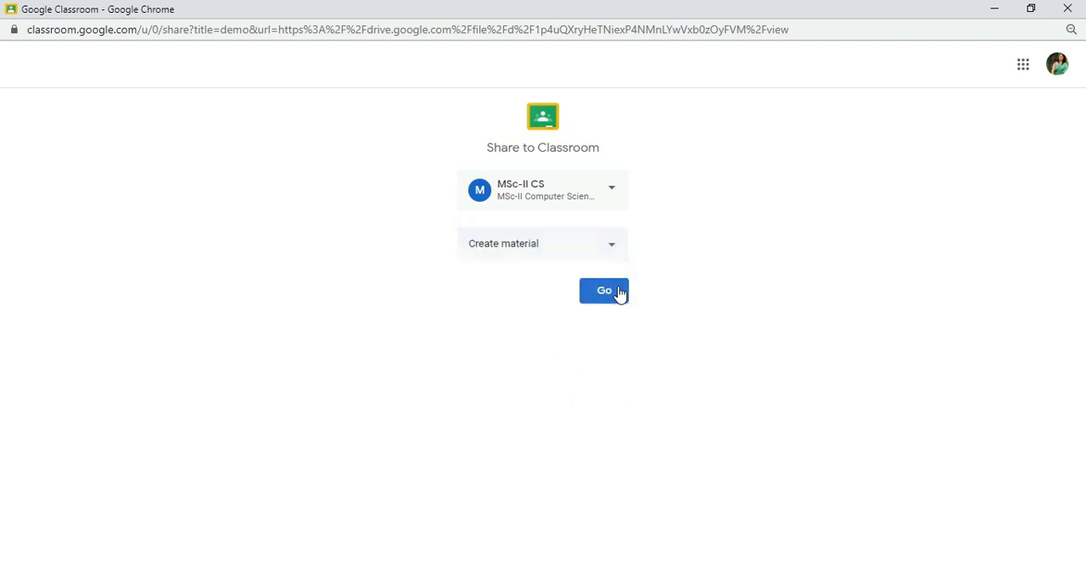
{"action": "left_click", "coordinate": [616, 304]}
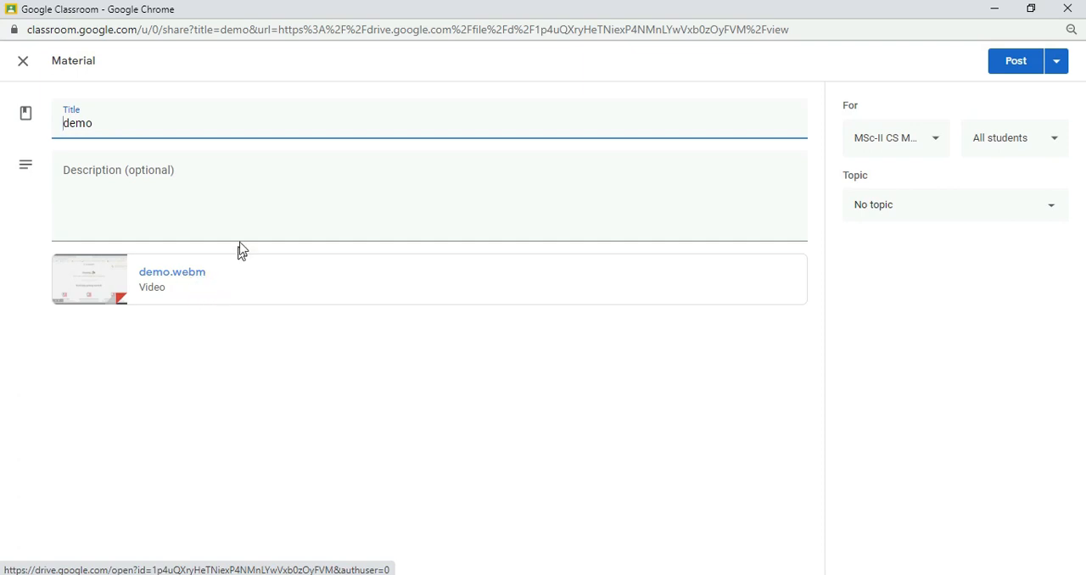
{"action": "left_click", "coordinate": [244, 181]}
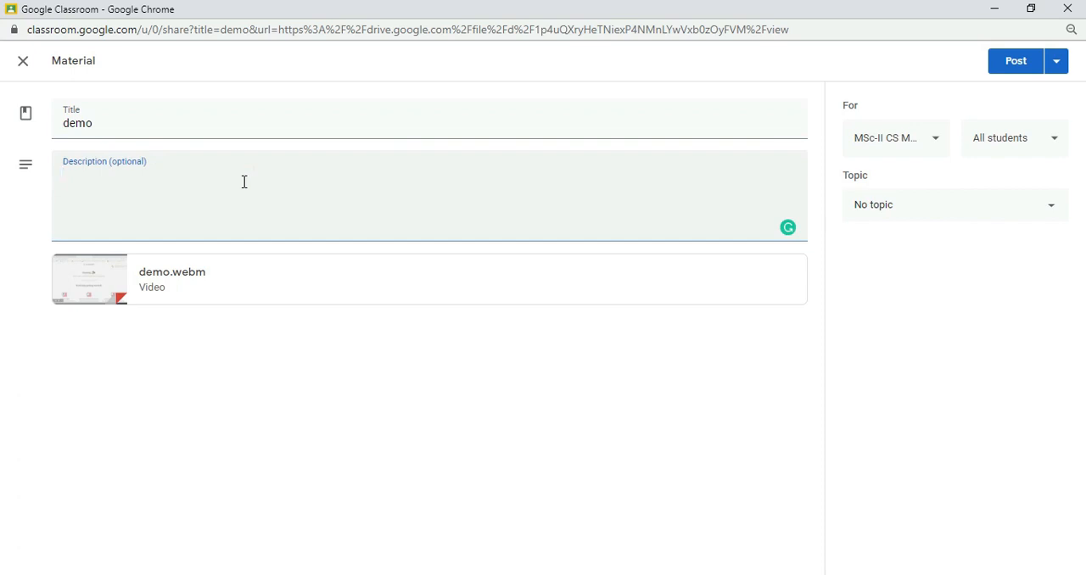
{"action": "type", "text": "Mcqs will be asked from this videos,preapre well...."}
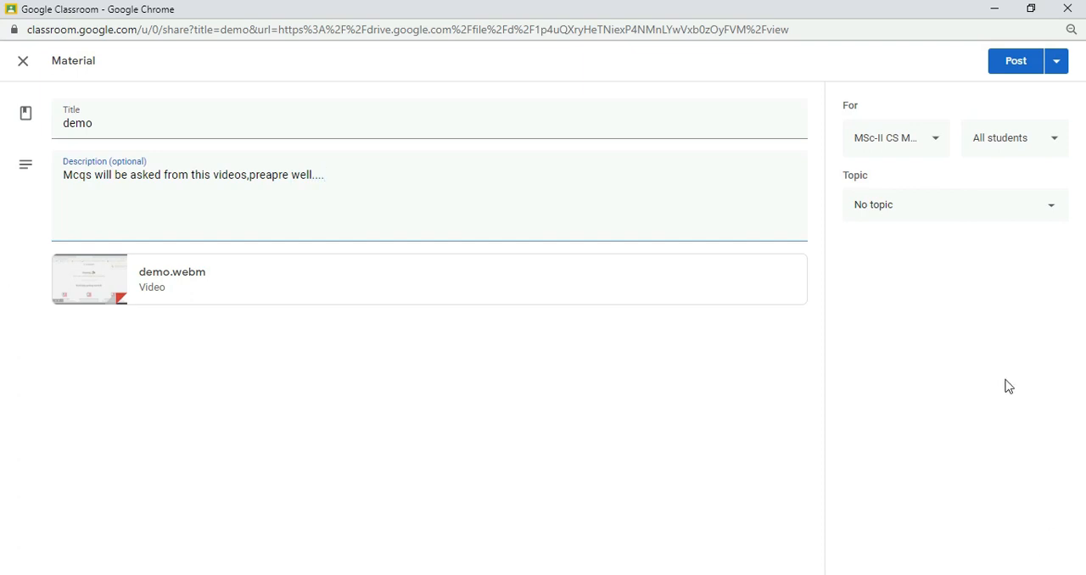
- Review the material's student and topic choices and close the Classroom sharing window without posting
{"action": "left_click", "coordinate": [1019, 140]}
{"action": "left_click", "coordinate": [825, 324]}
{"action": "left_click", "coordinate": [908, 218]}
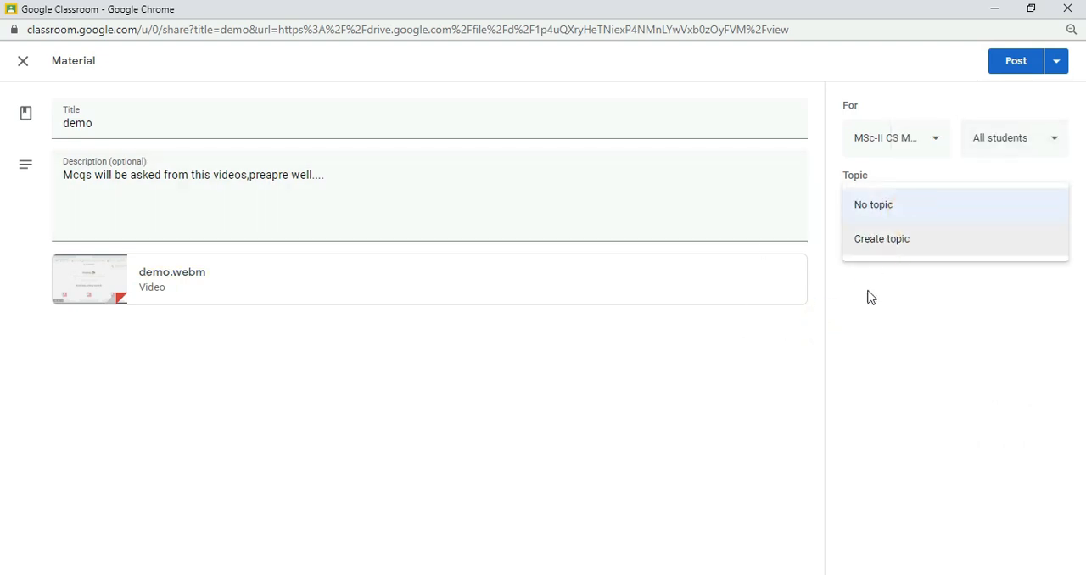
{"action": "left_click", "coordinate": [834, 316]}
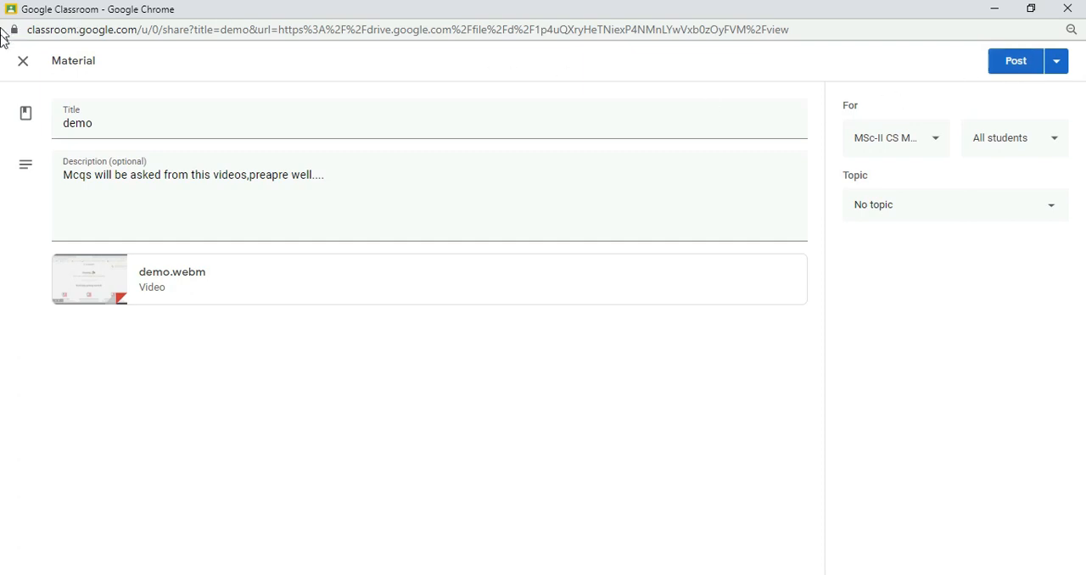
{"action": "left_click", "coordinate": [23, 66]}
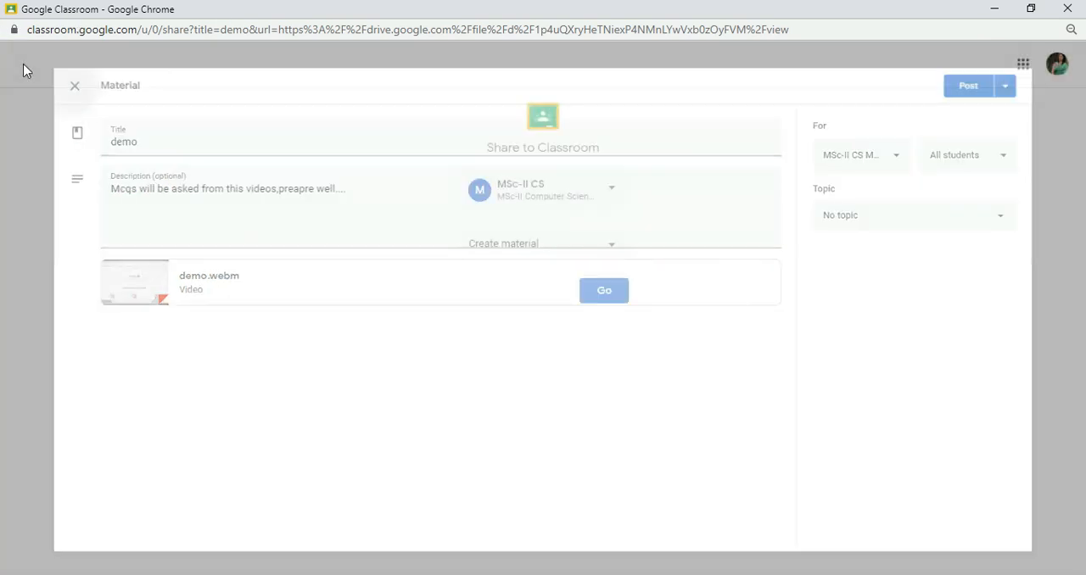
{"action": "left_click", "coordinate": [1083, 8]}
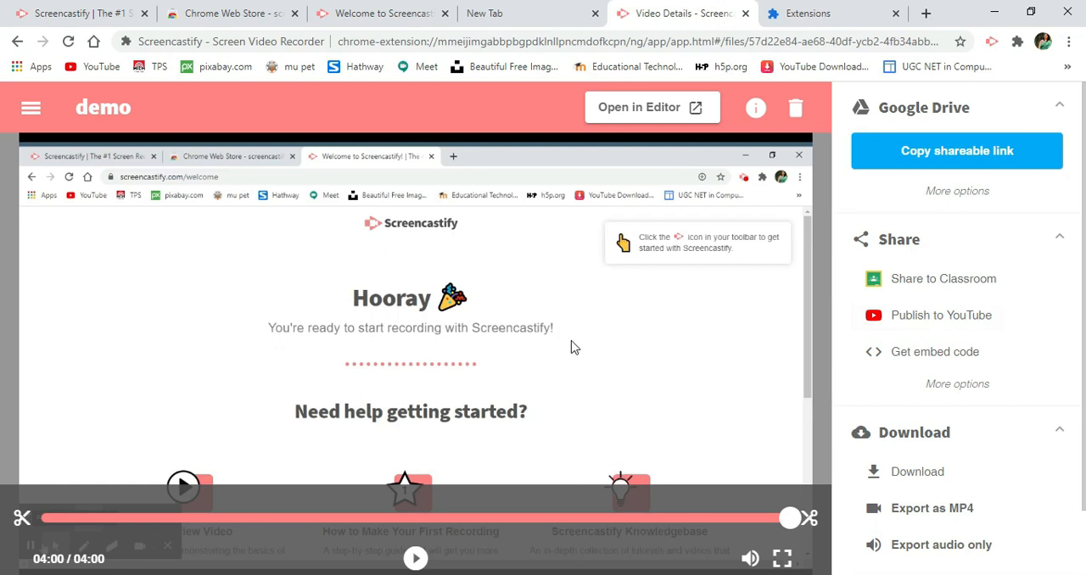
- Open the Publish to YouTube form for the demo recording and examine its title, description and visibility options
{"action": "left_click", "coordinate": [973, 316]}
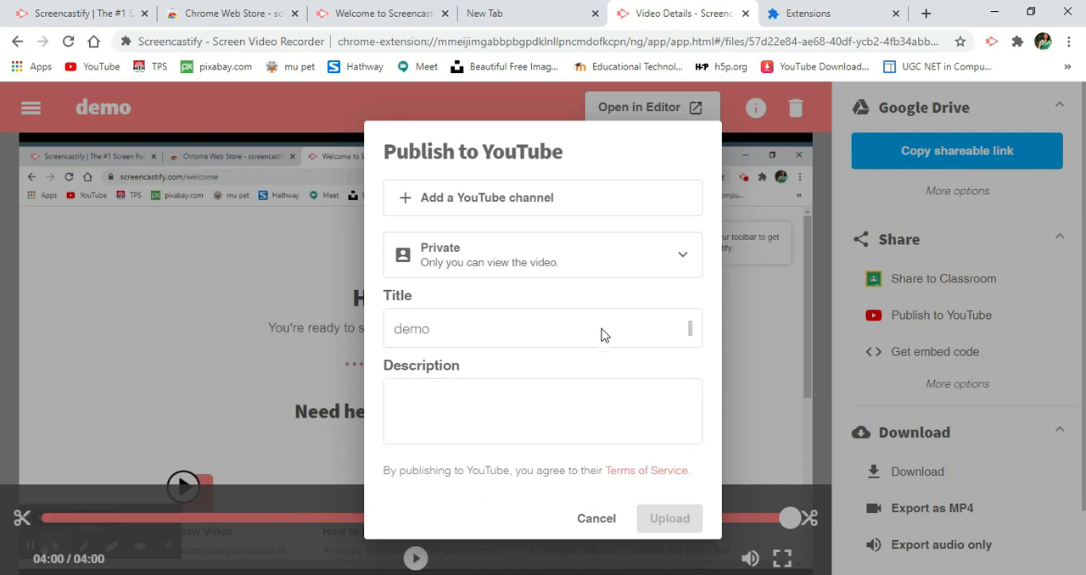
{"action": "left_click", "coordinate": [604, 335]}
{"action": "left_click", "coordinate": [561, 417]}
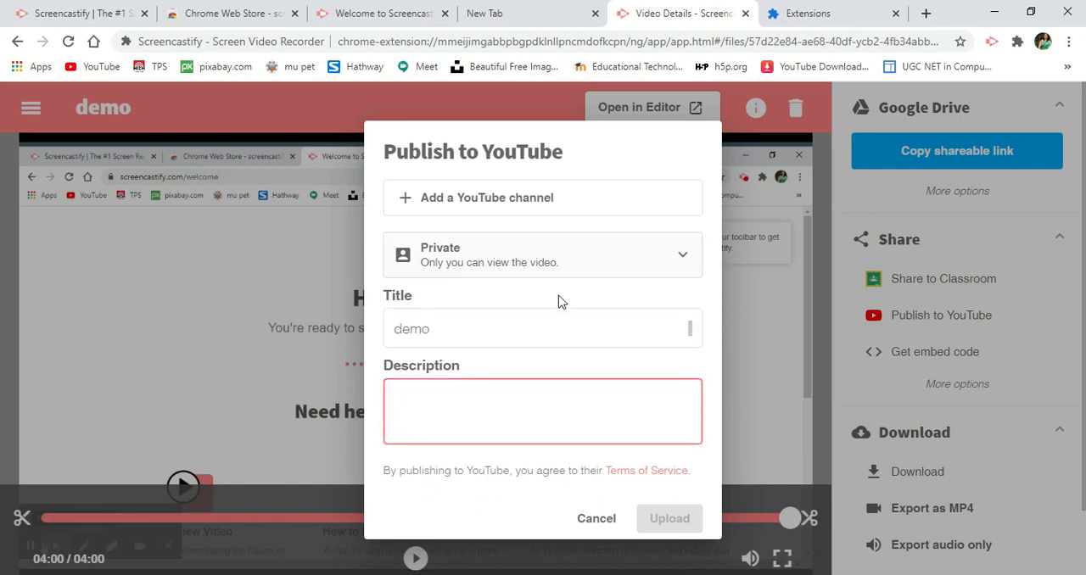
{"action": "left_click", "coordinate": [689, 267]}
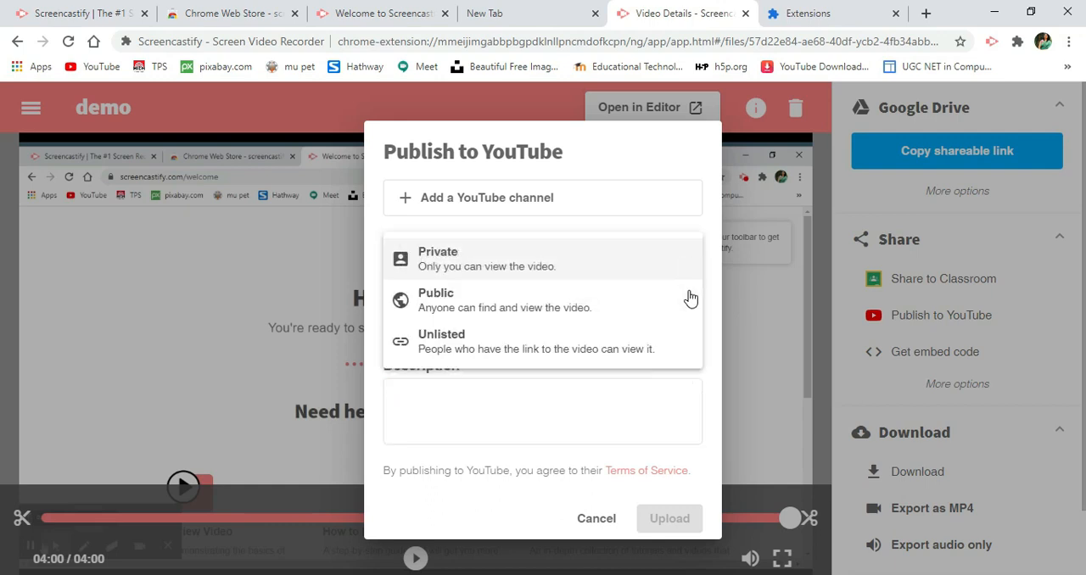
{"action": "left_click", "coordinate": [572, 405]}
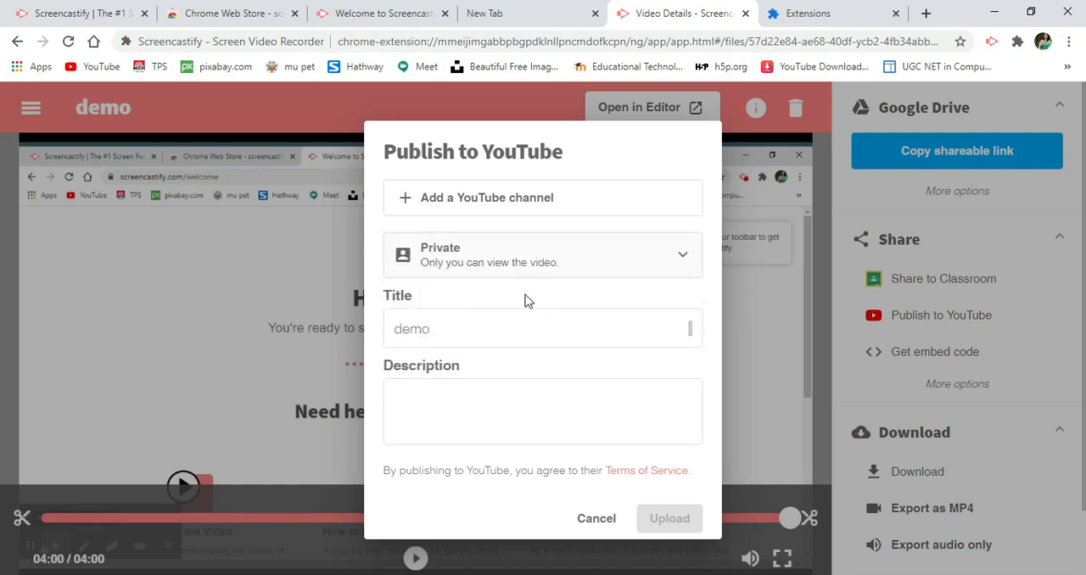
{"action": "left_click", "coordinate": [592, 517]}
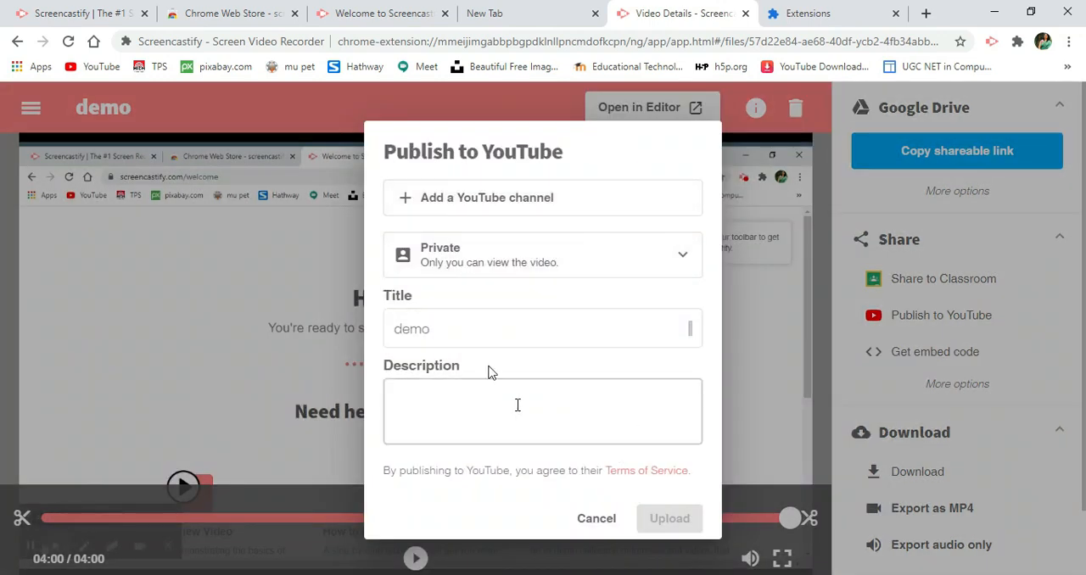
- Dismiss the YouTube form without uploading, inspect the demo recording's HTML embed code and close the embed code window
{"action": "left_click", "coordinate": [602, 530]}
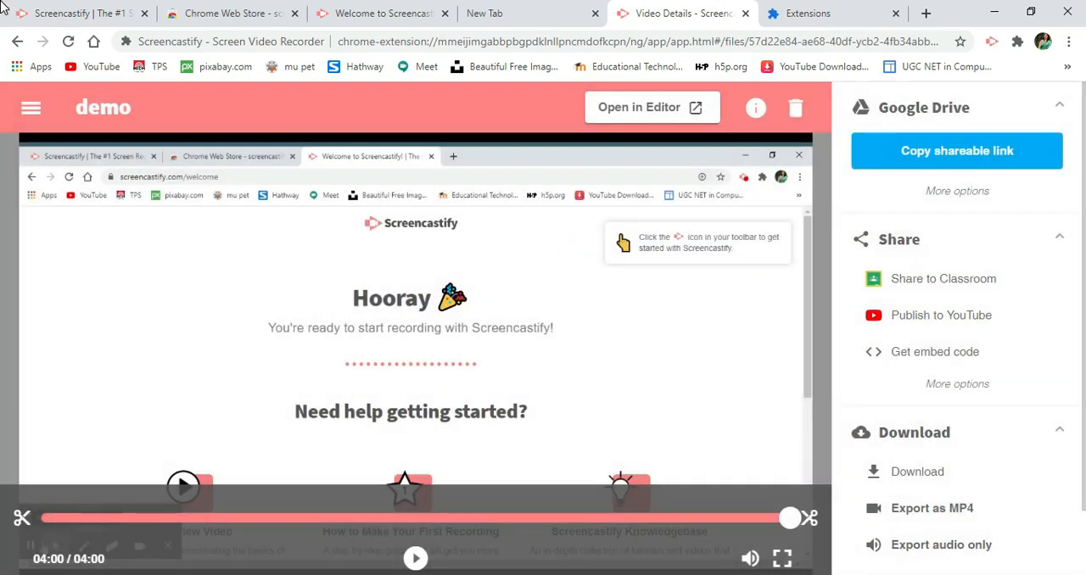
{"action": "left_click", "coordinate": [915, 363]}
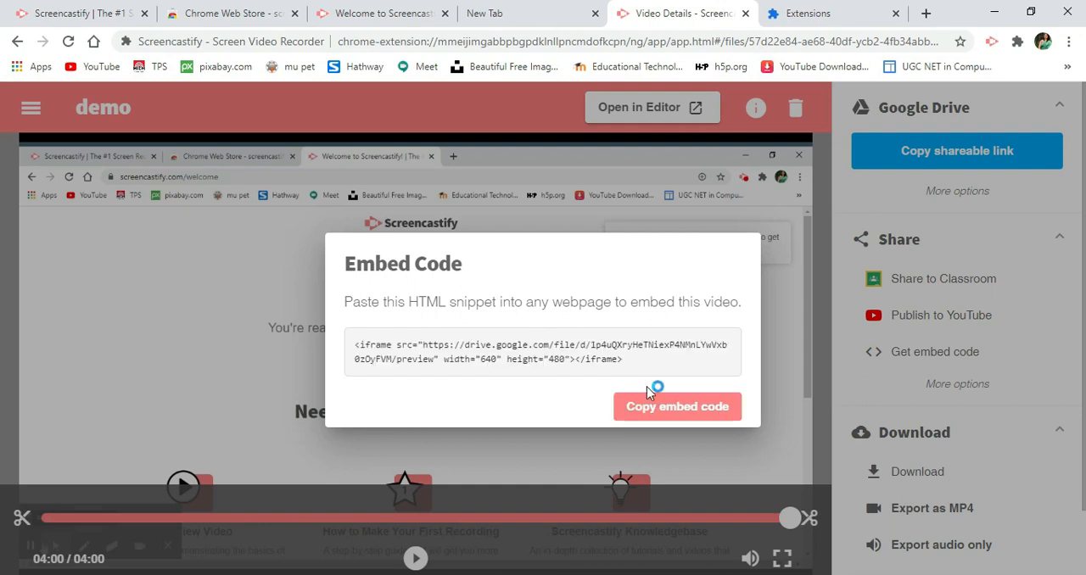
{"action": "triple_click", "coordinate": [554, 357]}
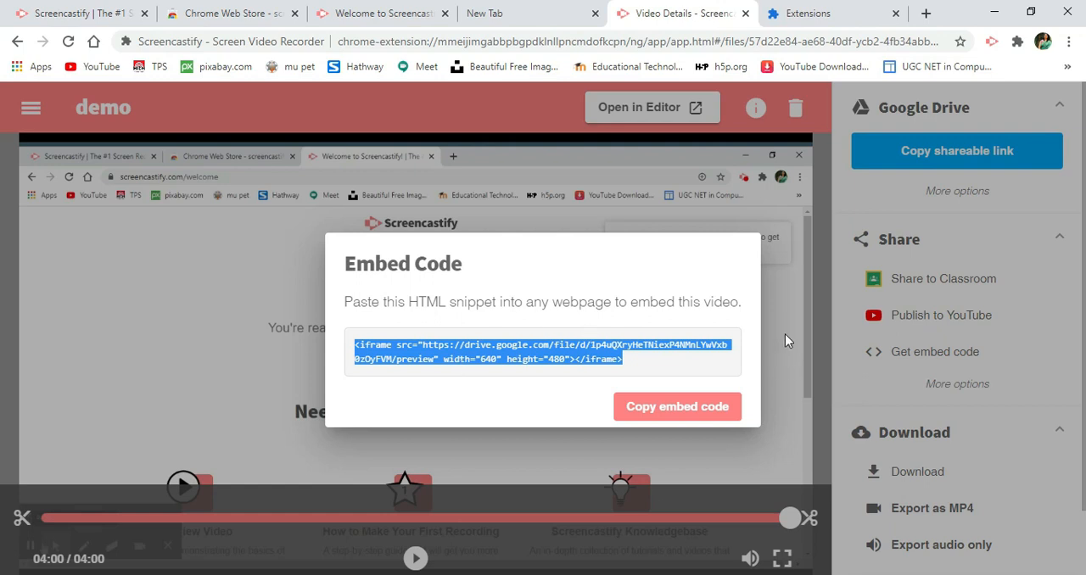
{"action": "key", "text": "Escape"}
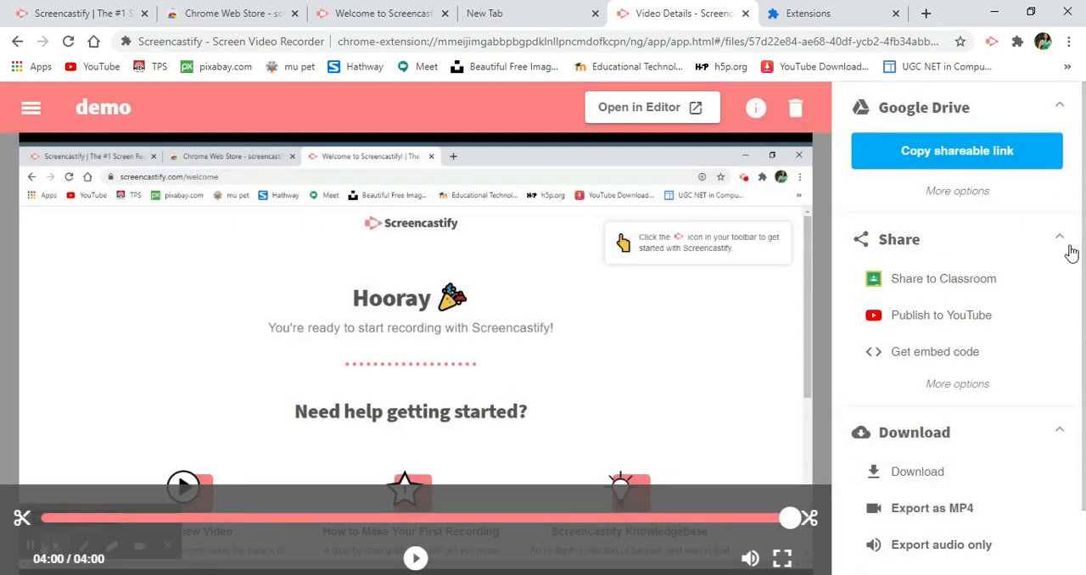
- Check the save settings for directly downloading the demo recording as a WEBM video and cancel the save
{"action": "scroll", "coordinate": [1073, 448], "scroll_direction": "down", "scroll_amount": 2}
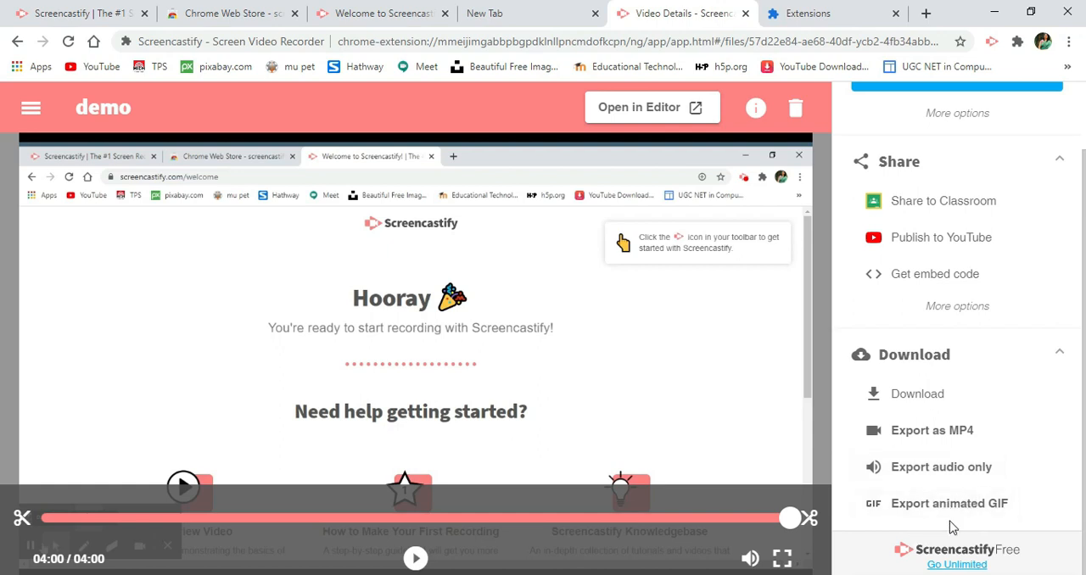
{"action": "left_click", "coordinate": [917, 394]}
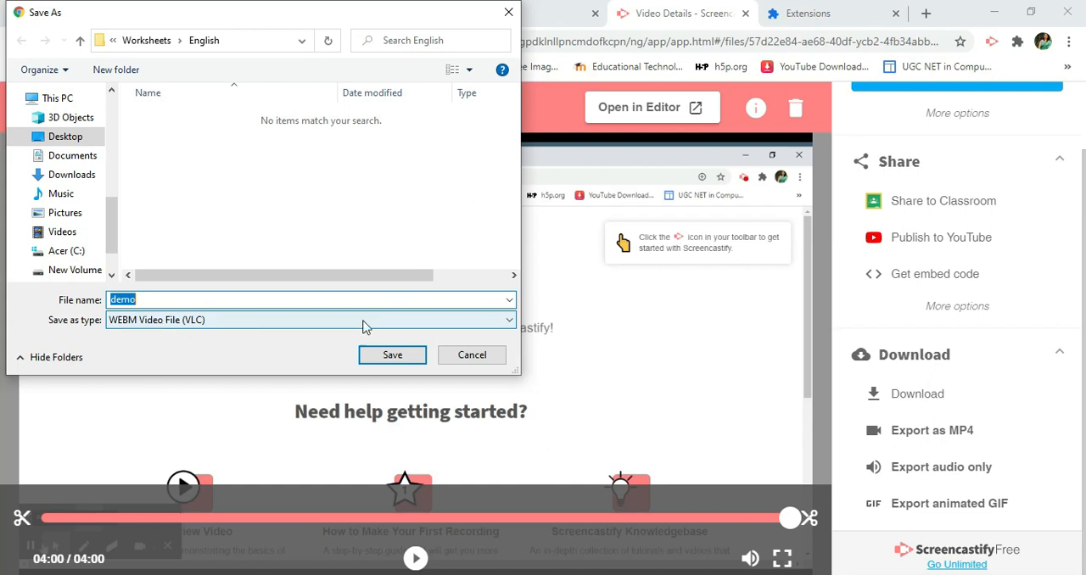
{"action": "left_click", "coordinate": [456, 362]}
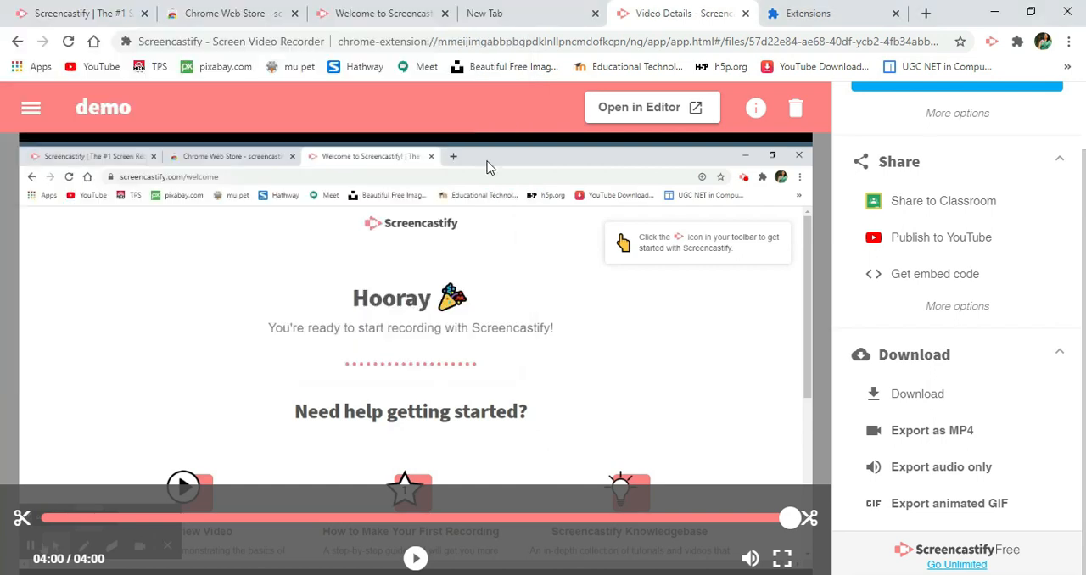
- Export the demo recording as MP4 without fixed frame rate conversion and save it to the Desktop as demo
{"action": "left_click", "coordinate": [945, 438]}
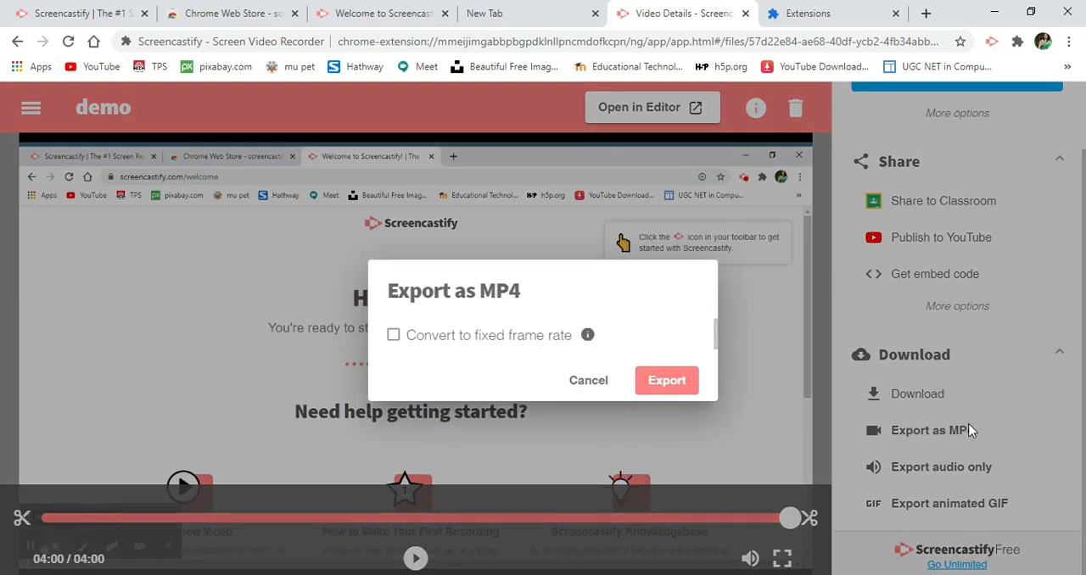
{"action": "left_click", "coordinate": [666, 381]}
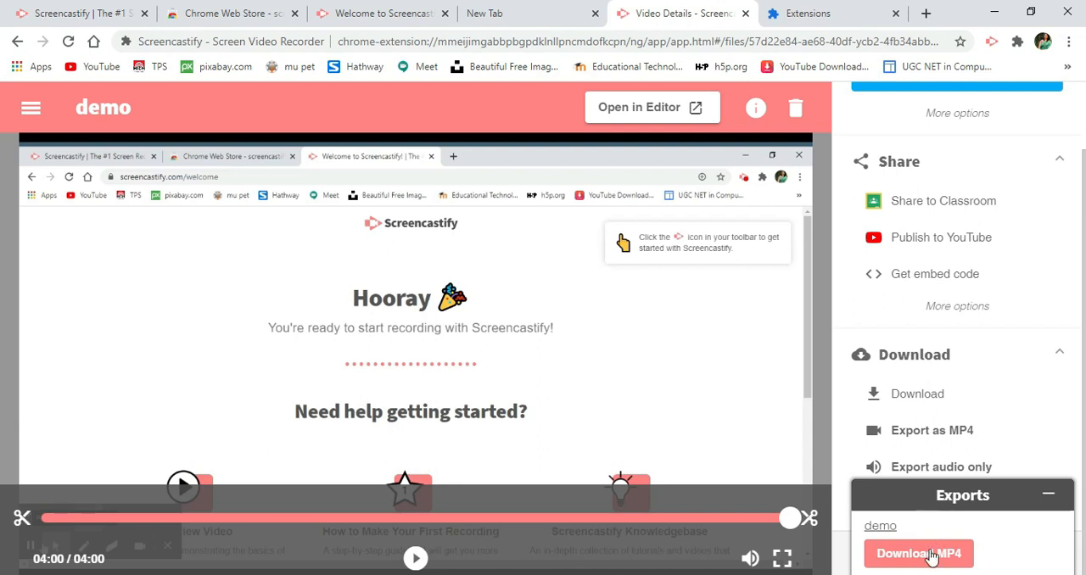
{"action": "left_click", "coordinate": [931, 556]}
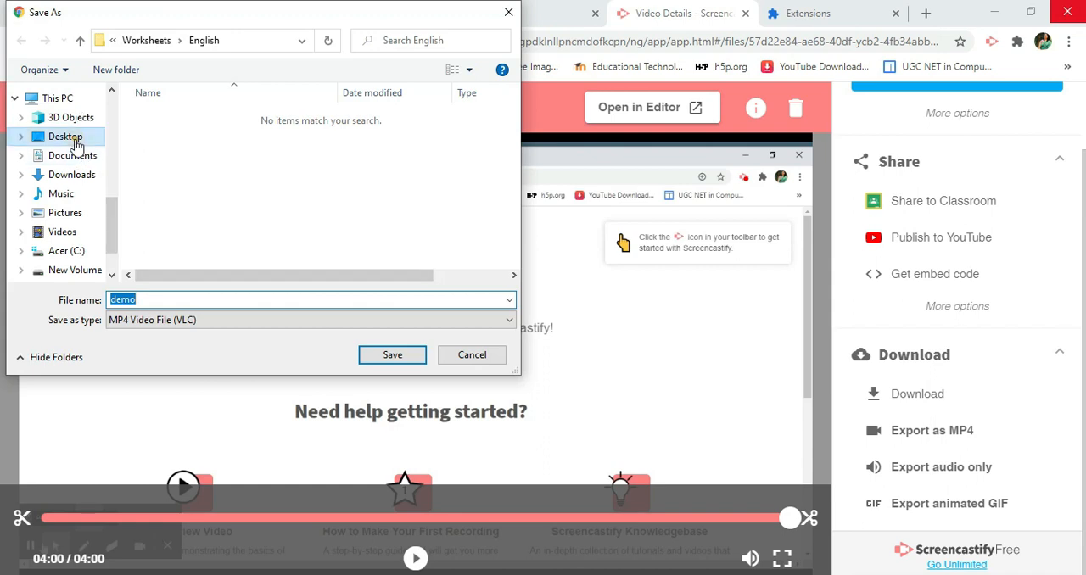
{"action": "left_click", "coordinate": [75, 138]}
{"action": "double_click", "coordinate": [162, 299]}
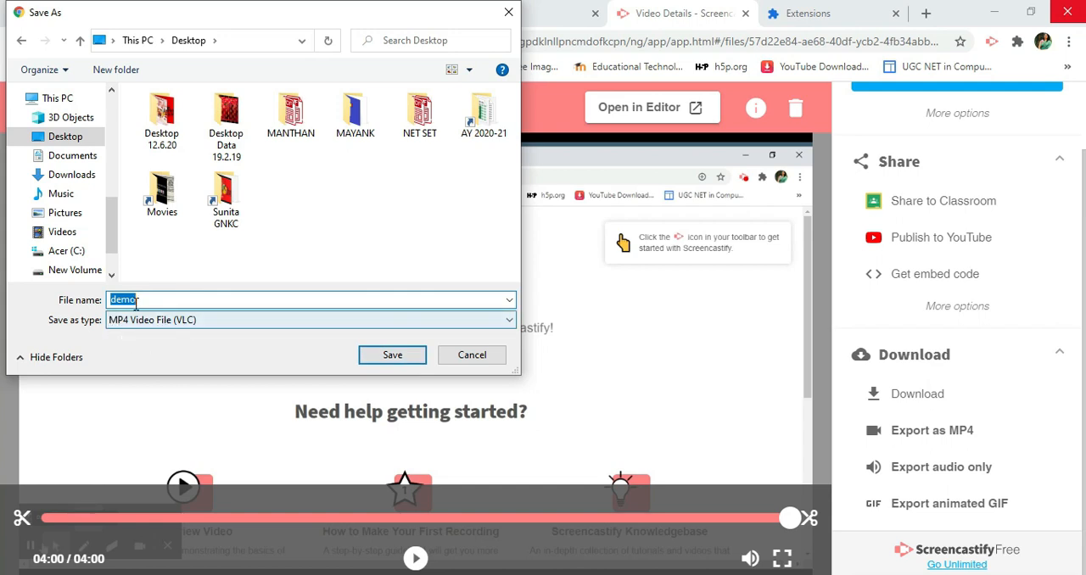
{"action": "left_click", "coordinate": [395, 354]}
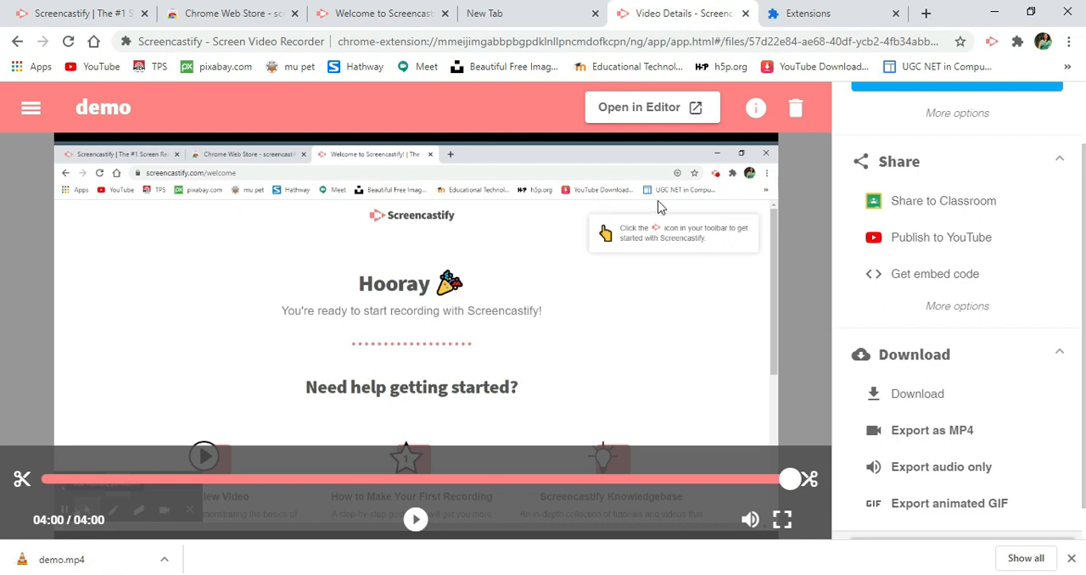
- Review the deletion prompt for the demo recording and cancel it, keeping the screencast
{"action": "left_click", "coordinate": [796, 109]}
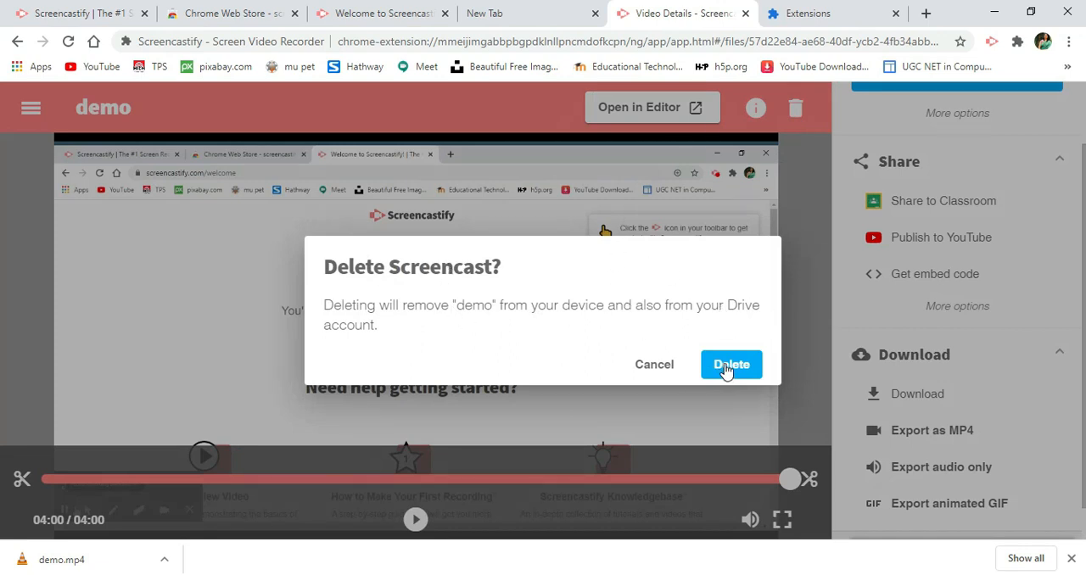
{"action": "left_click", "coordinate": [657, 366]}
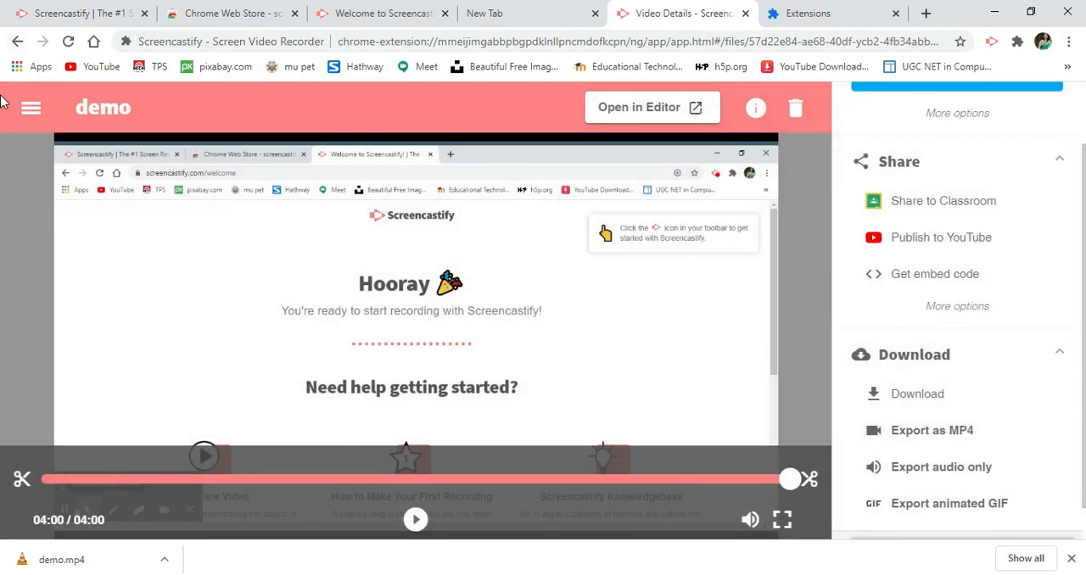
- Go to the My Recordings list and view the additional actions available for all recordings
{"action": "left_click", "coordinate": [30, 108]}
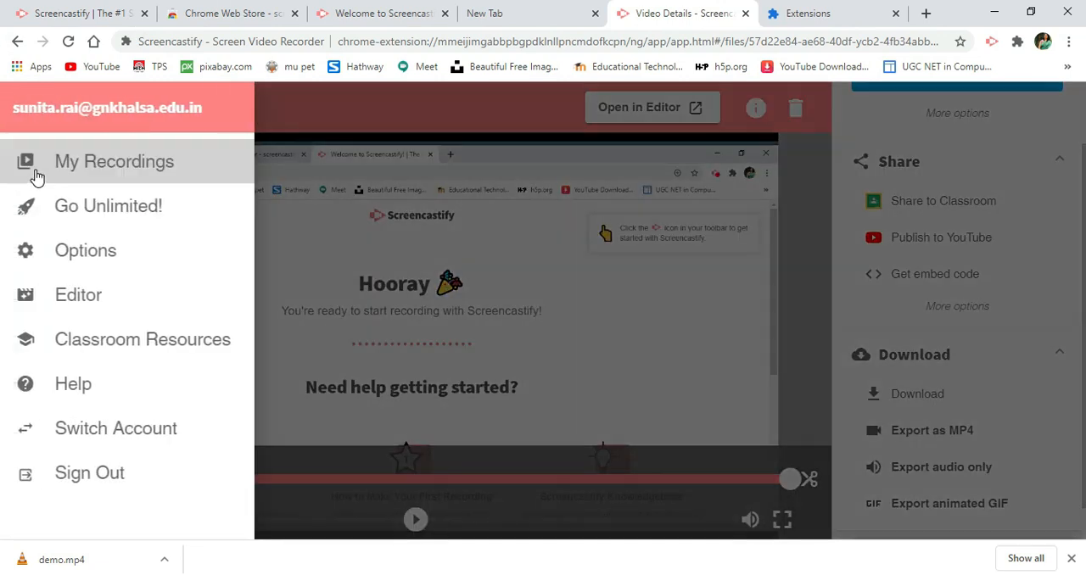
{"action": "left_click", "coordinate": [35, 175]}
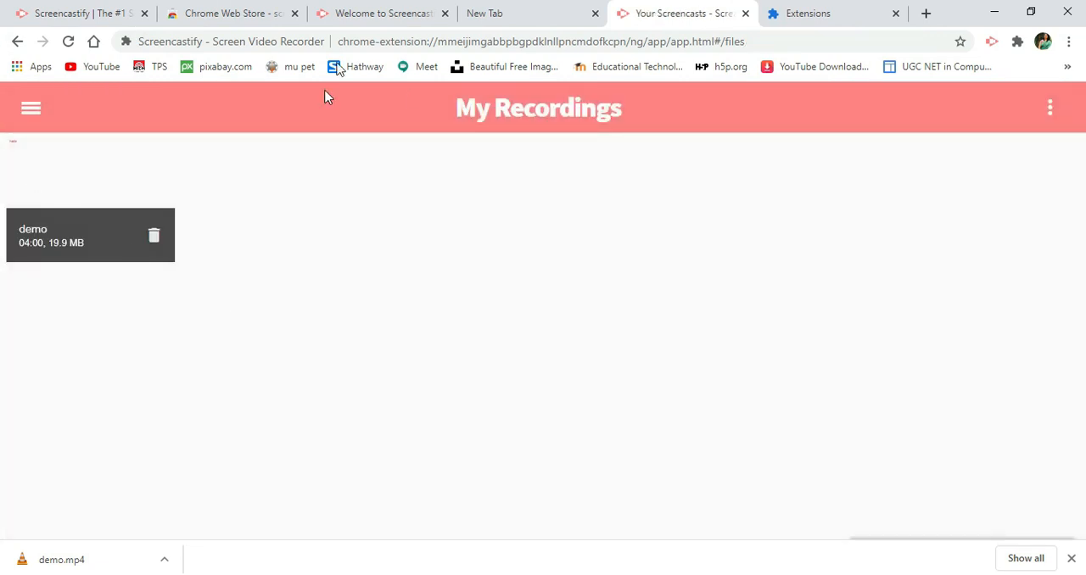
{"action": "left_click", "coordinate": [1047, 112]}
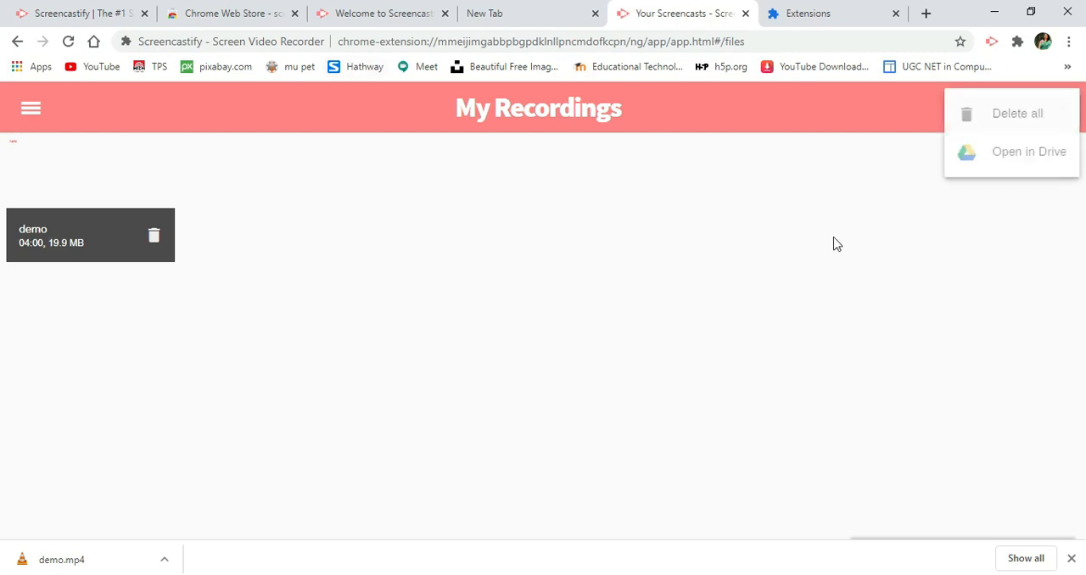